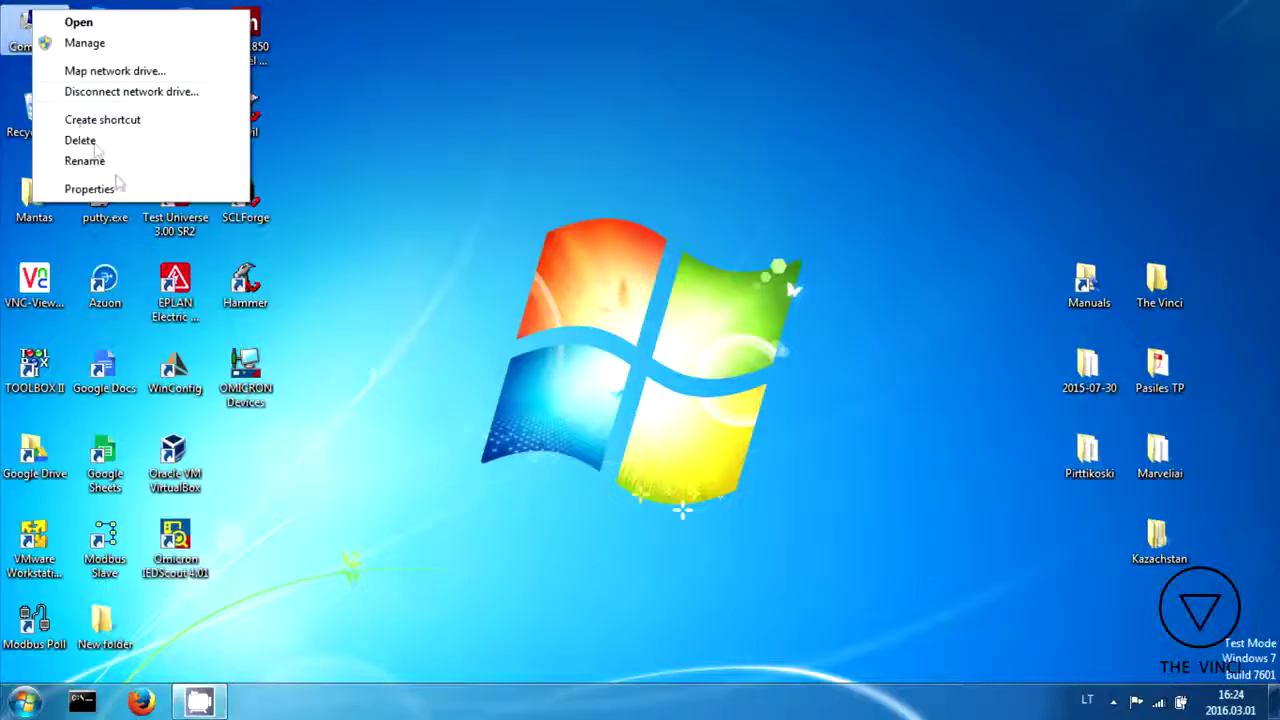
Step: Open Device Manager in Computer Management and expand Ports (COM & LPT) to show USB Serial Ports COM1–COM4
click(134, 46)
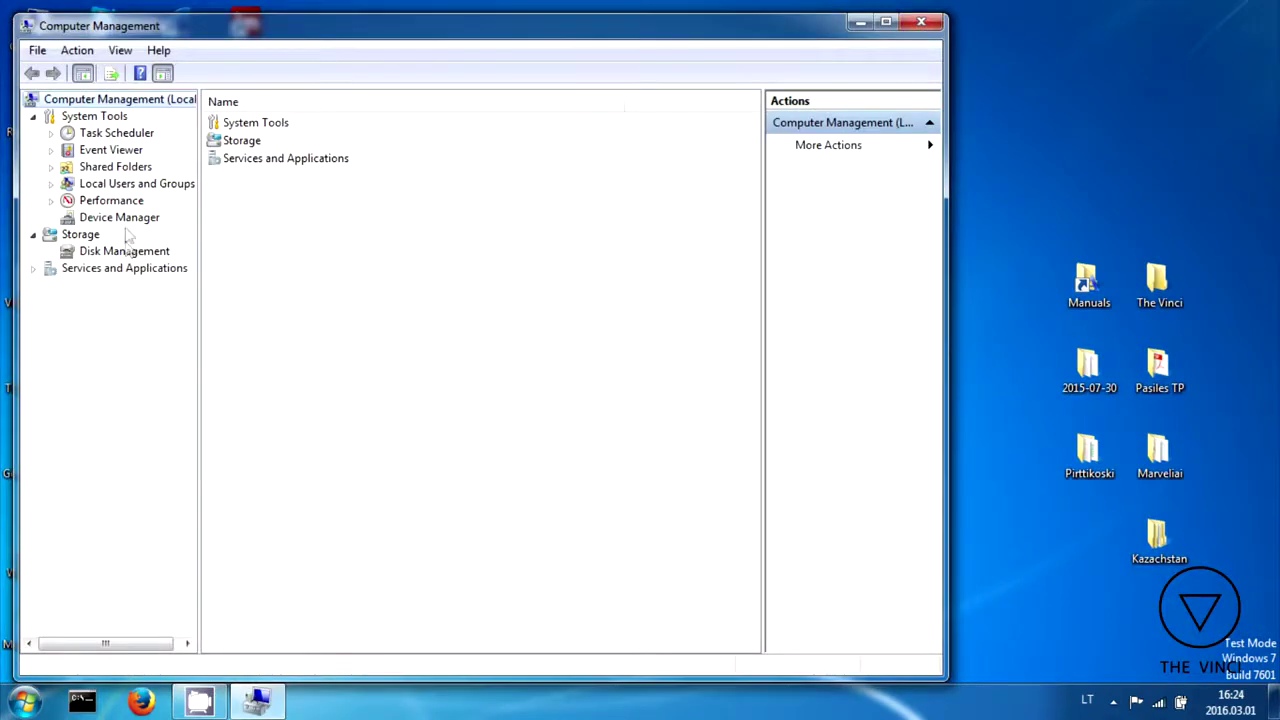
click(120, 217)
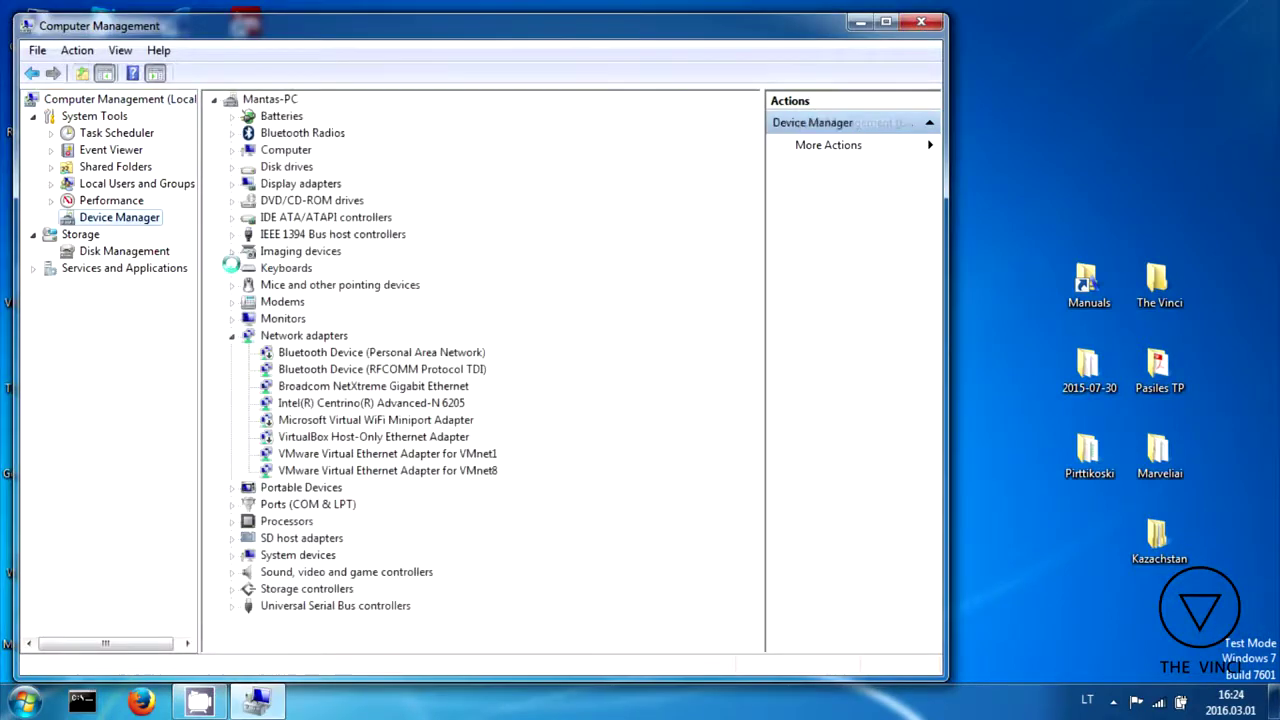
double_click(292, 505)
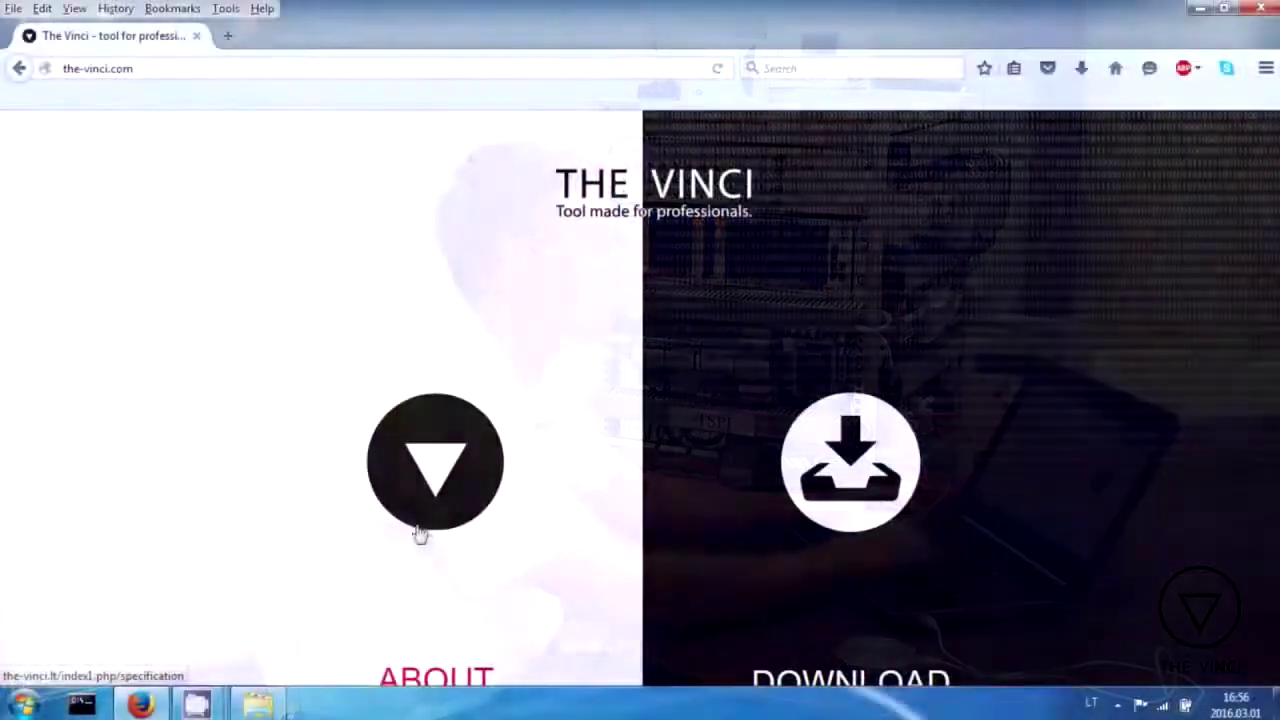
Step: Open the-vinci.com Download page and browse Version 2.0.0.2 x64/x86 and earlier versions
click(908, 484)
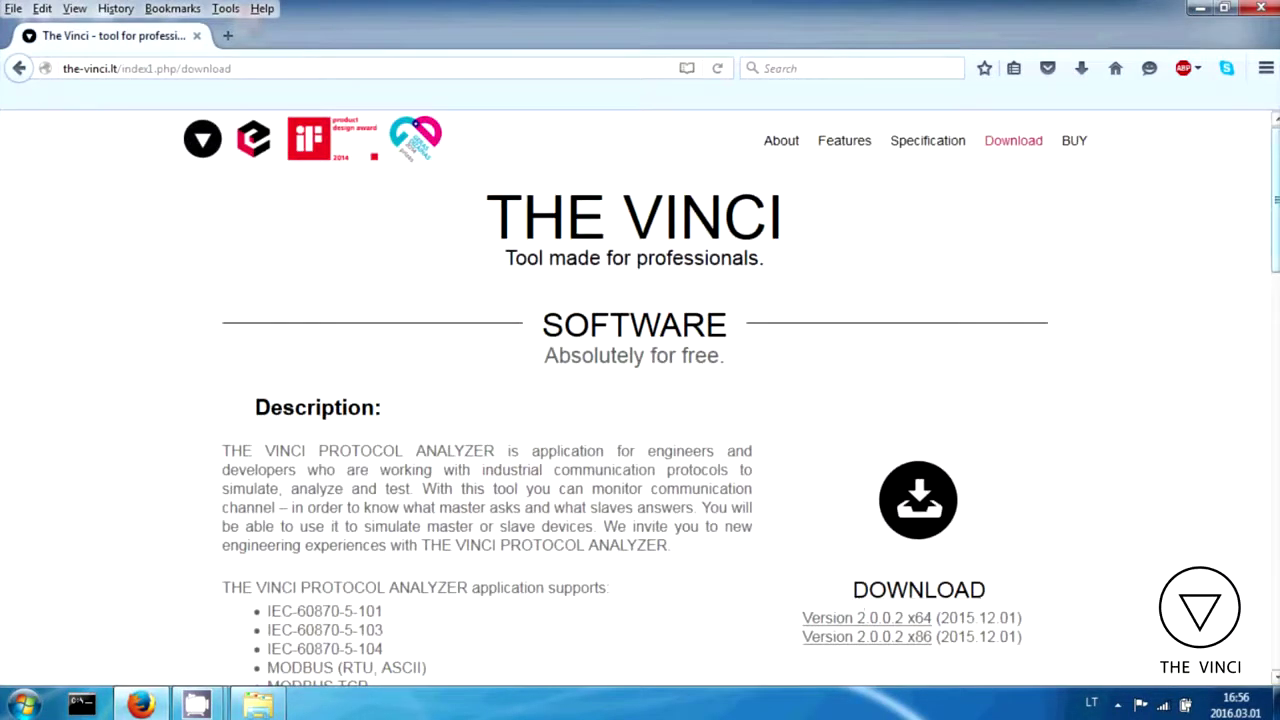
scroll(1273, 252, down, 3)
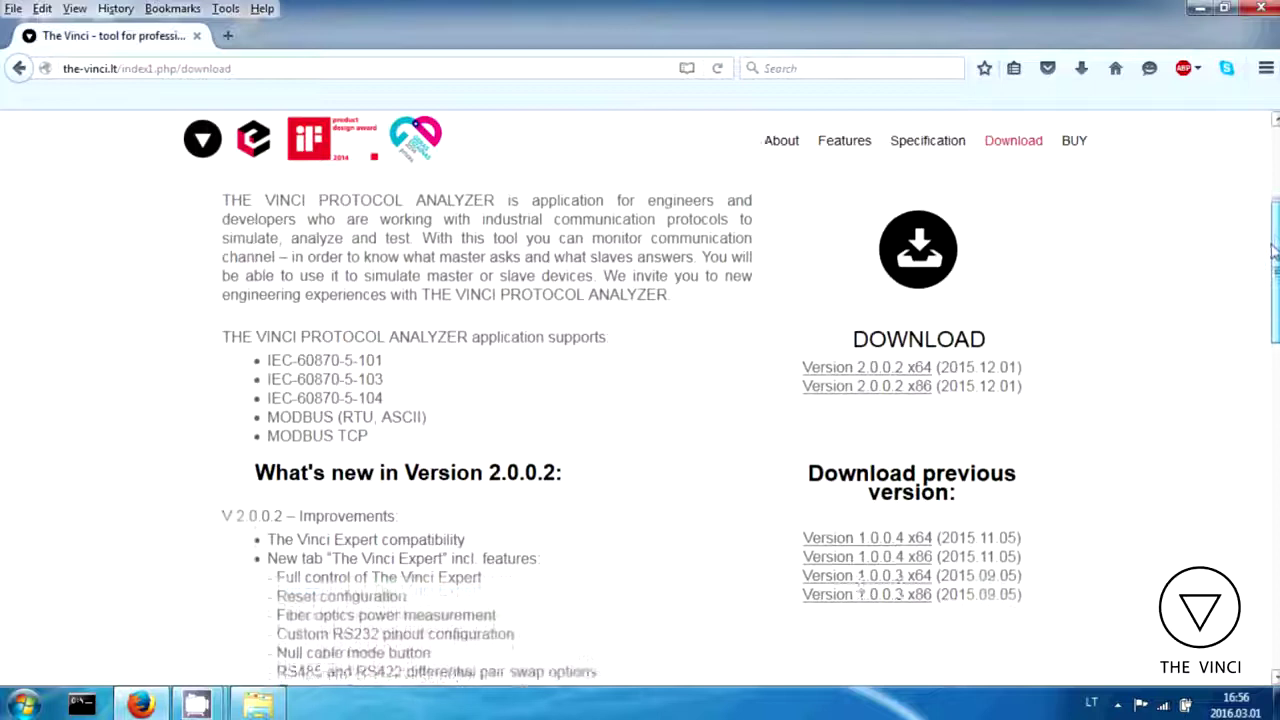
scroll(1273, 252, down, 1)
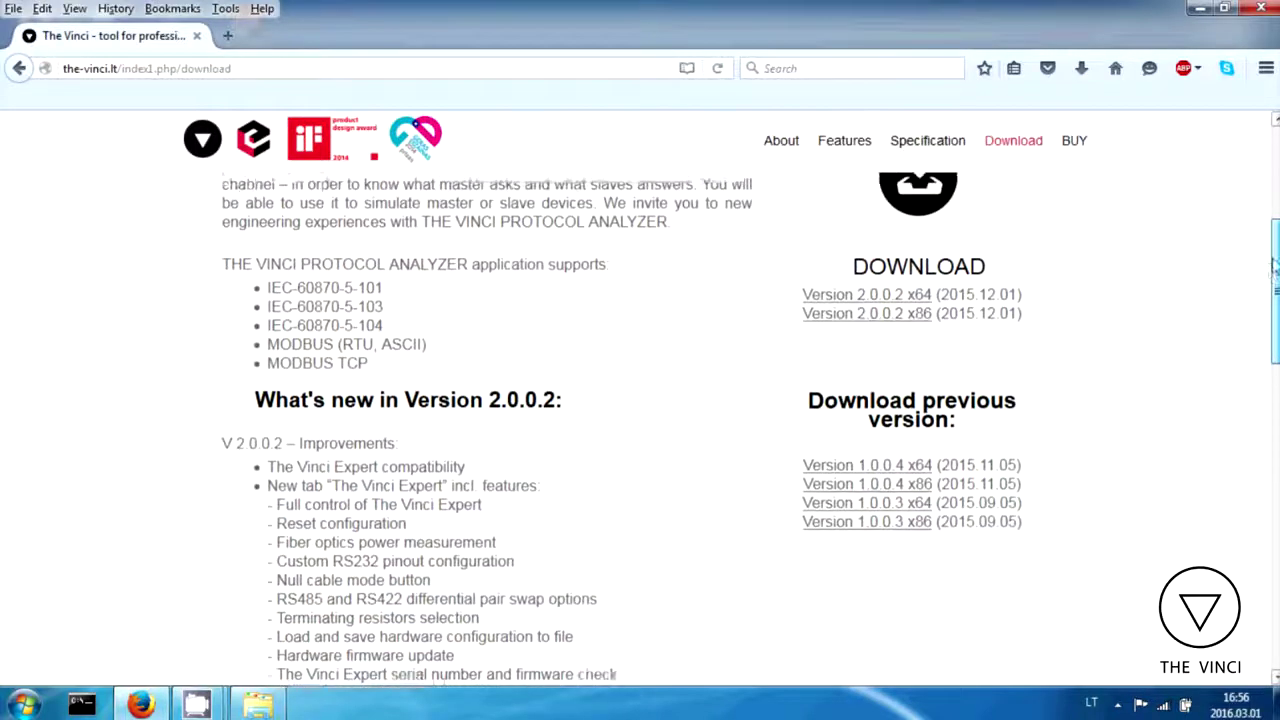
scroll(1273, 262, up, 2)
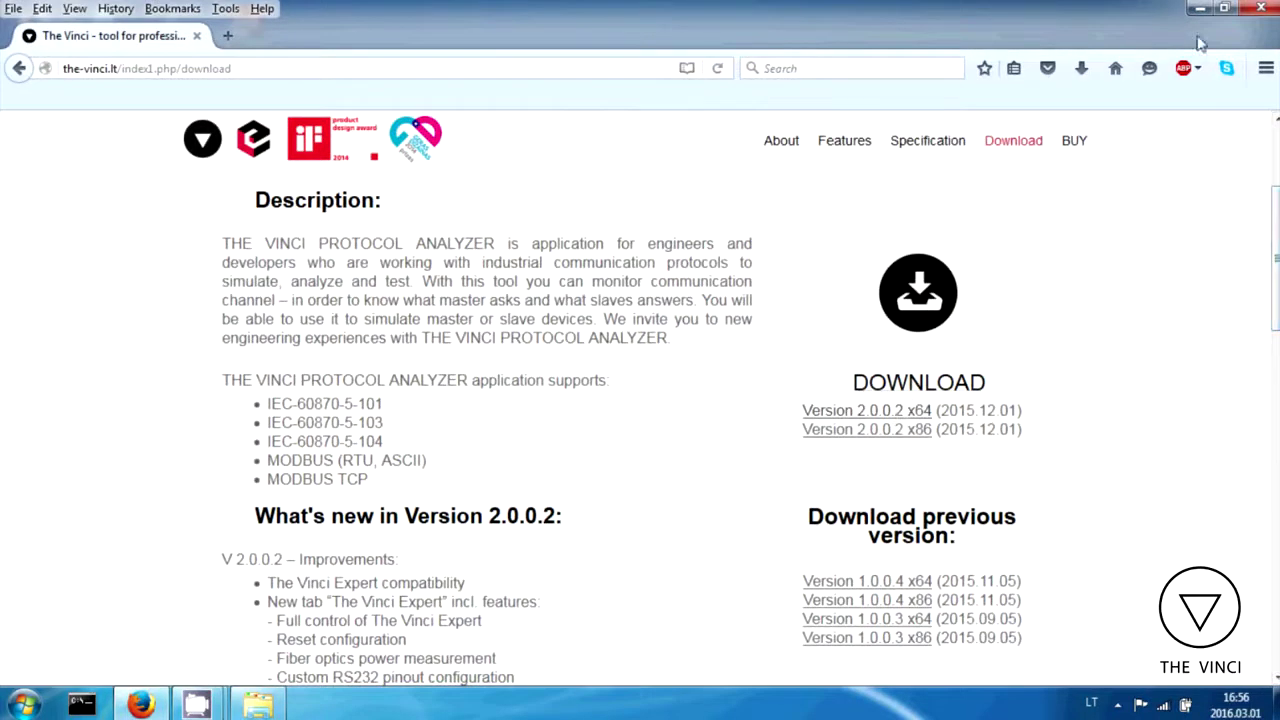
Step: Minimize Firefox, launch VINCI, and start it with IEC 60870-5-101 in Monitoring mode
click(1203, 8)
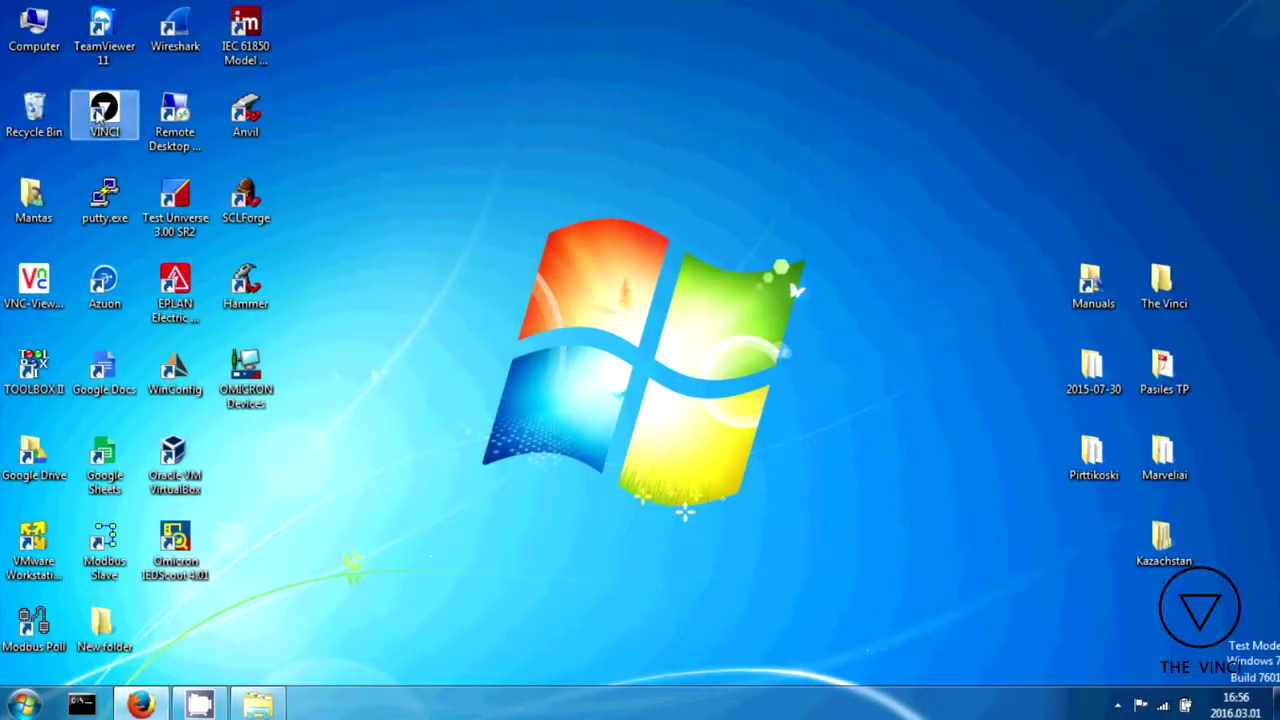
double_click(104, 112)
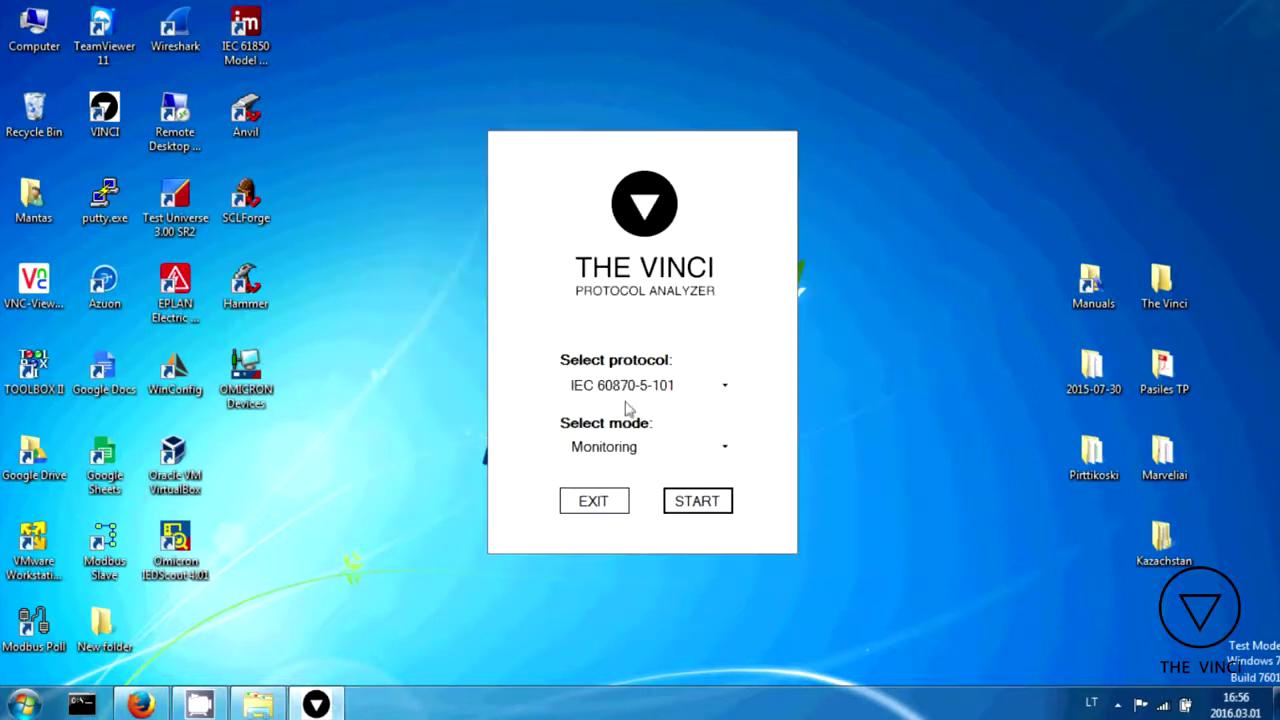
click(667, 391)
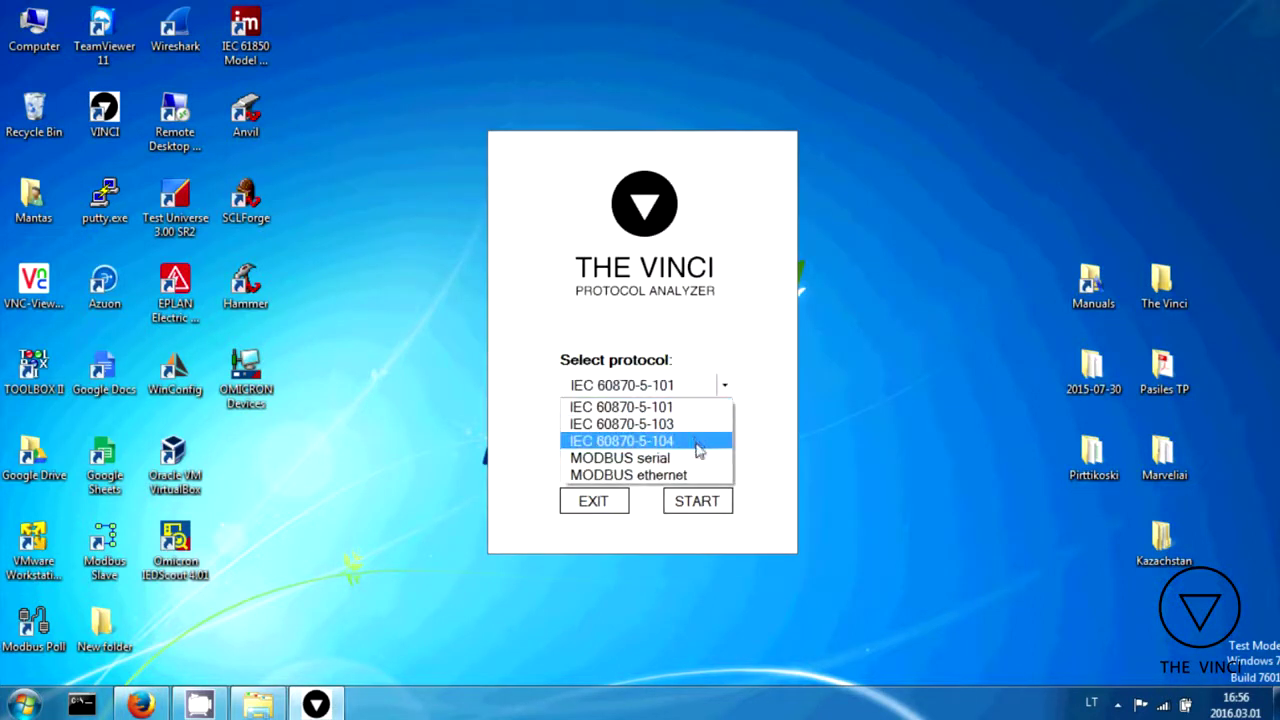
click(723, 349)
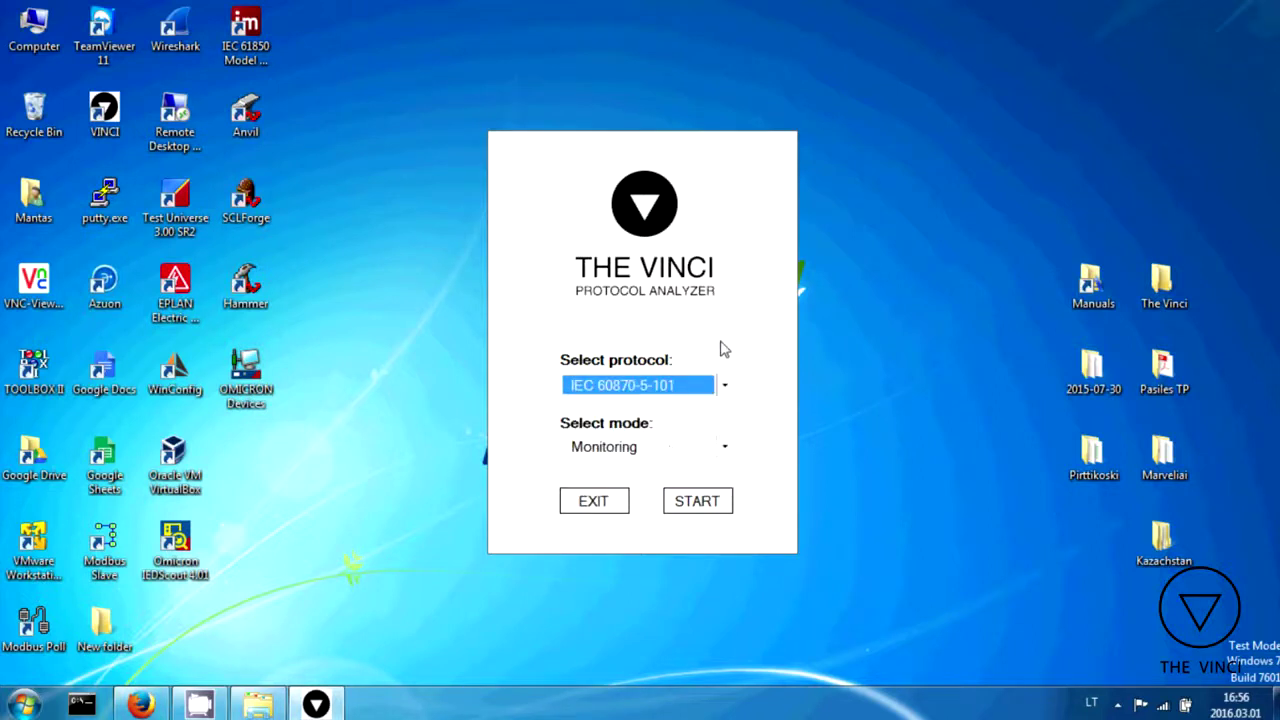
click(700, 505)
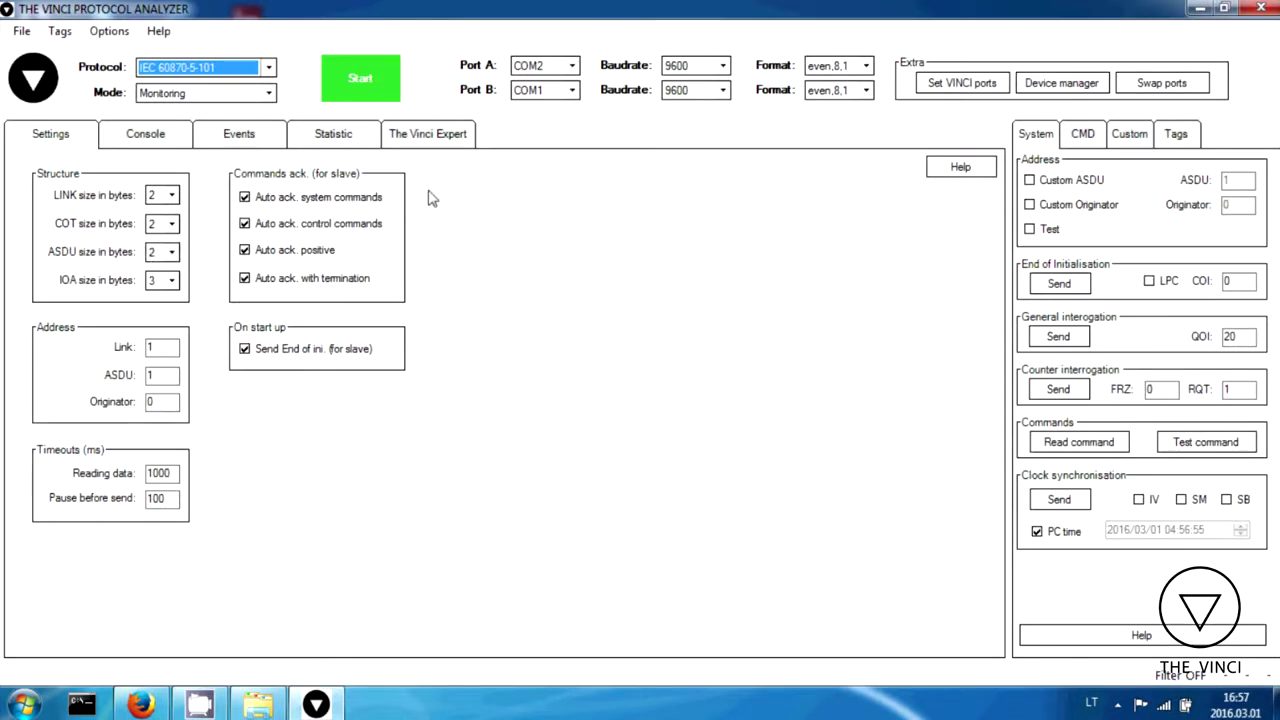
Step: Open The Vinci Expert page and confirm the control port selection
click(441, 136)
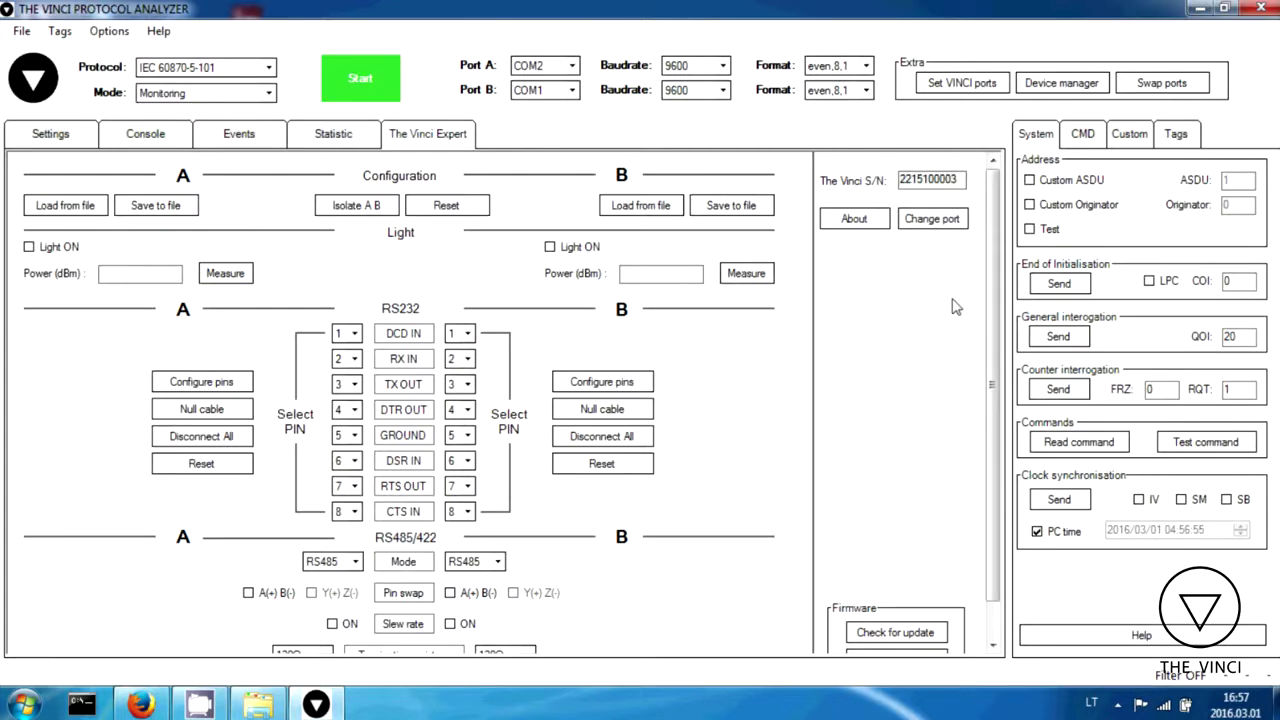
drag(998, 342, 987, 402)
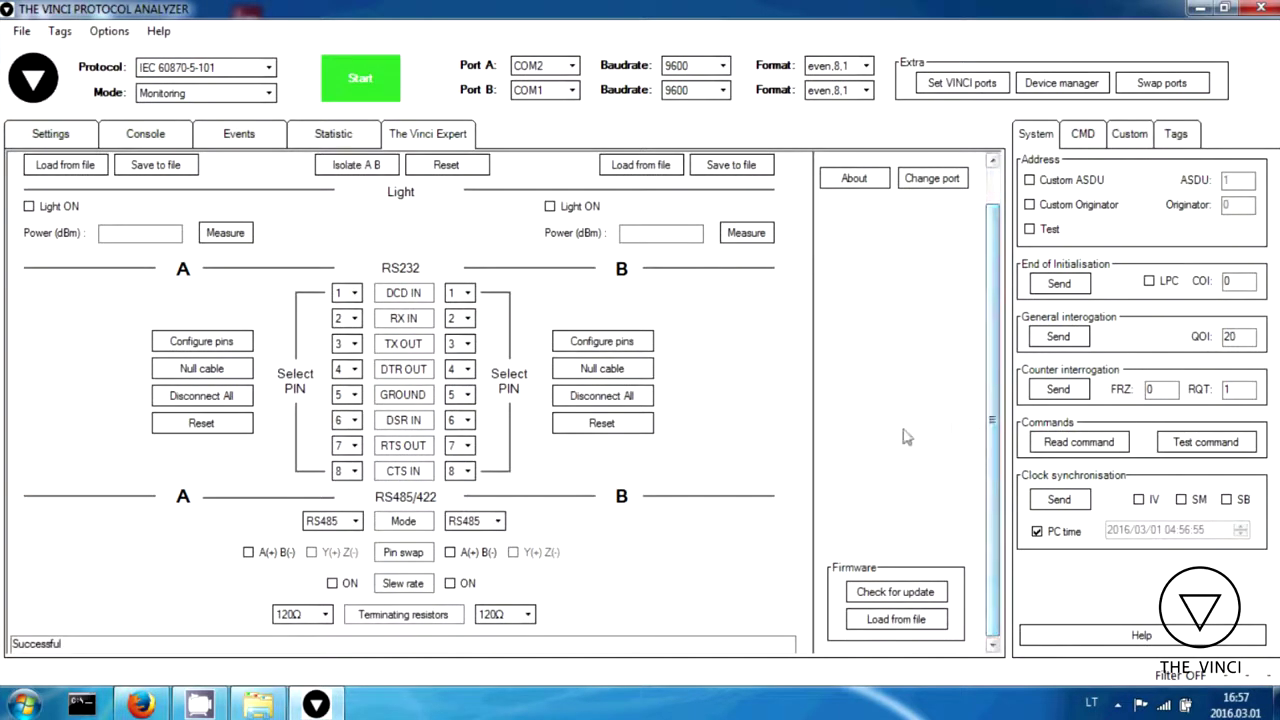
click(931, 178)
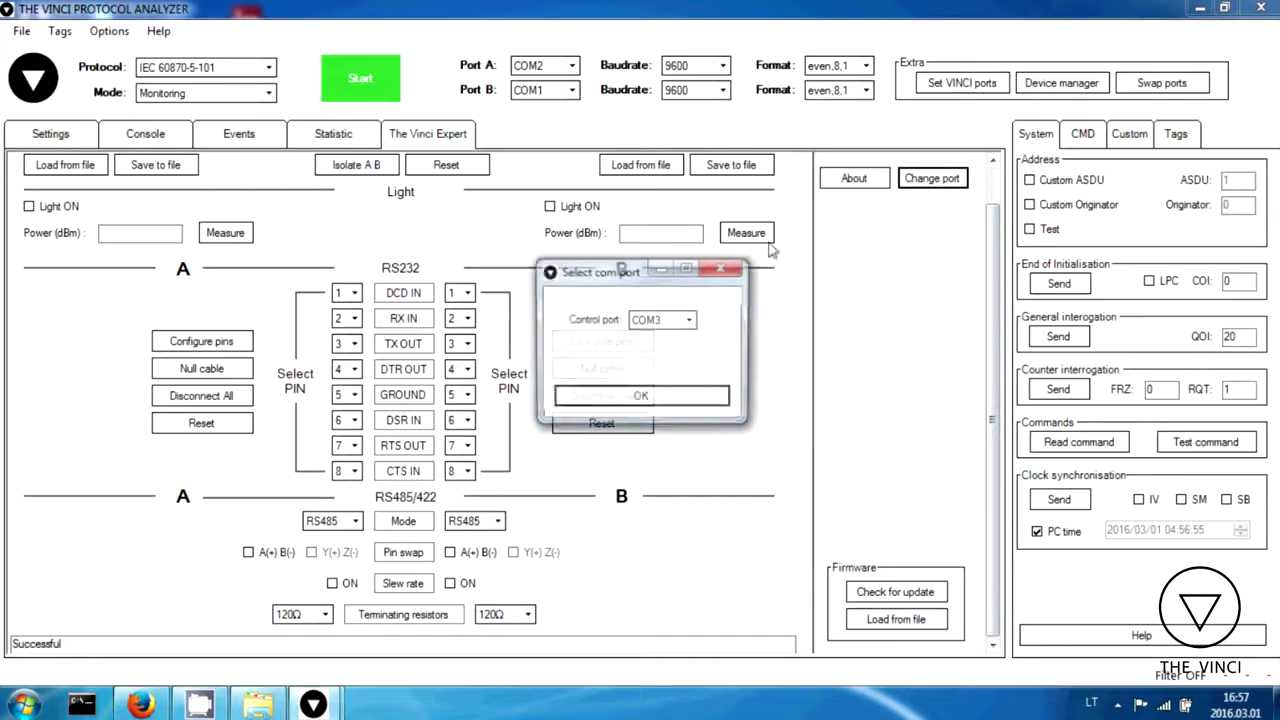
click(648, 397)
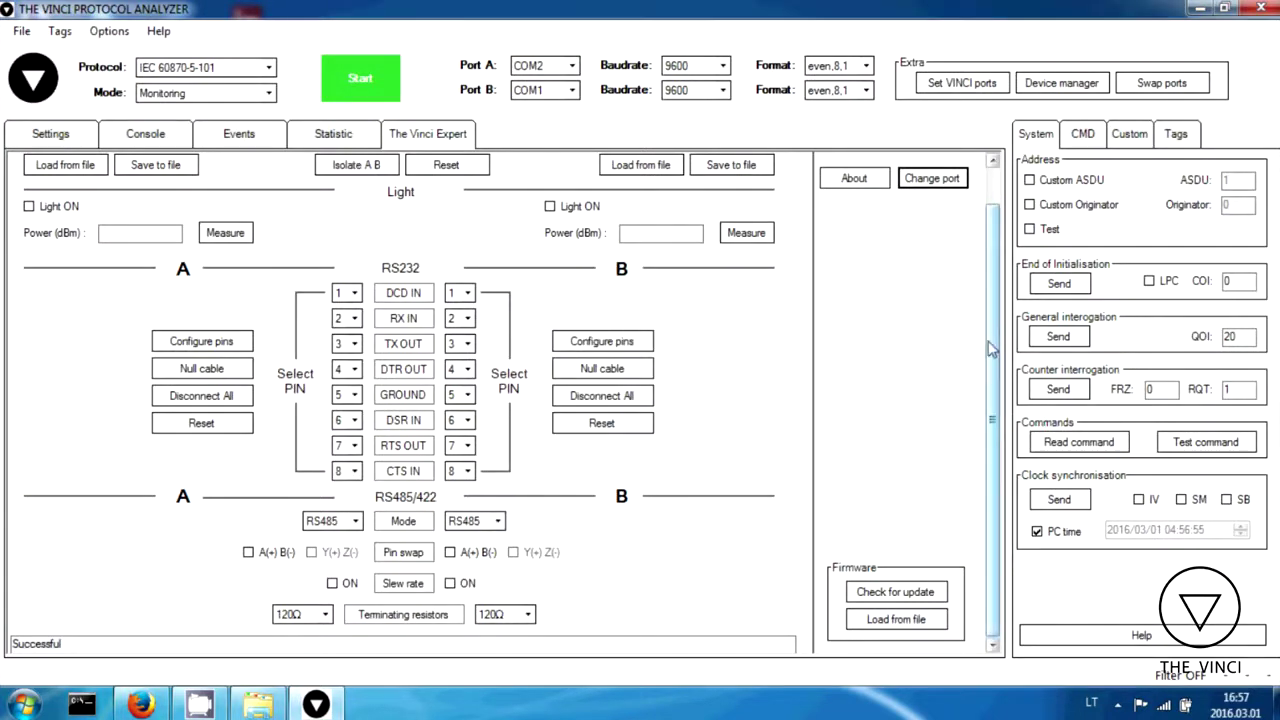
scroll(368, 252, up, 1)
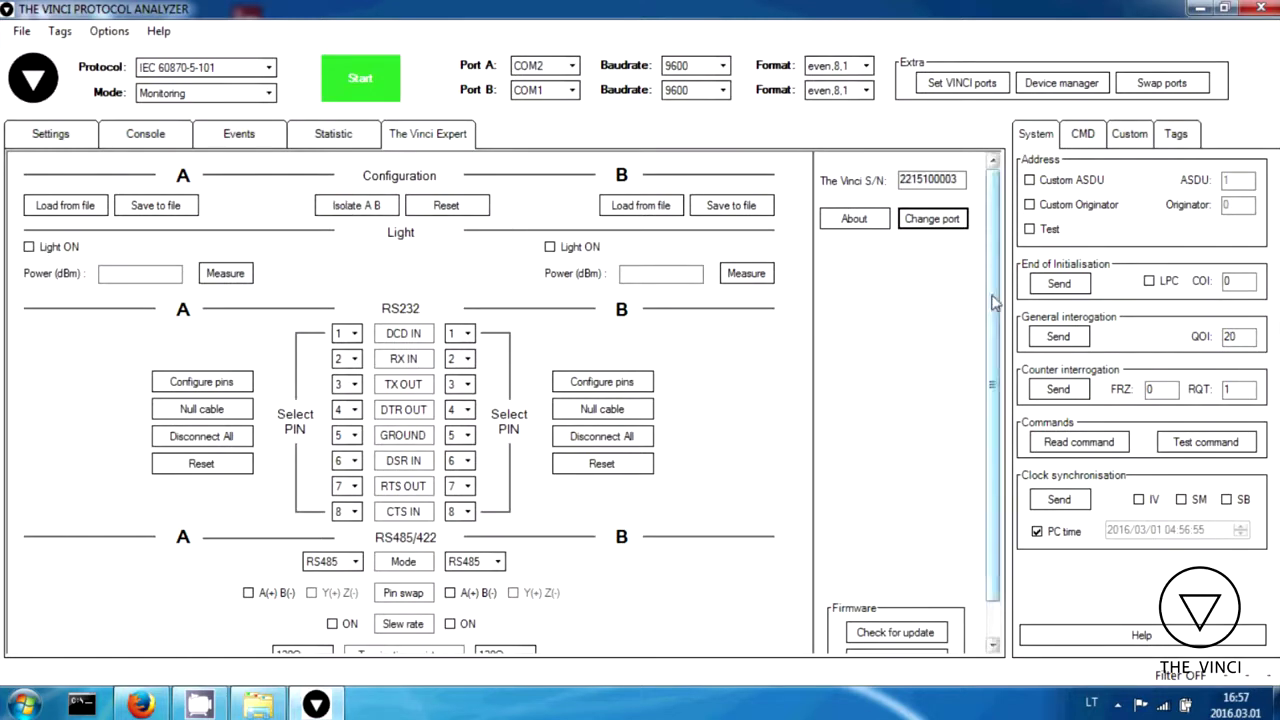
scroll(988, 350, down, 1)
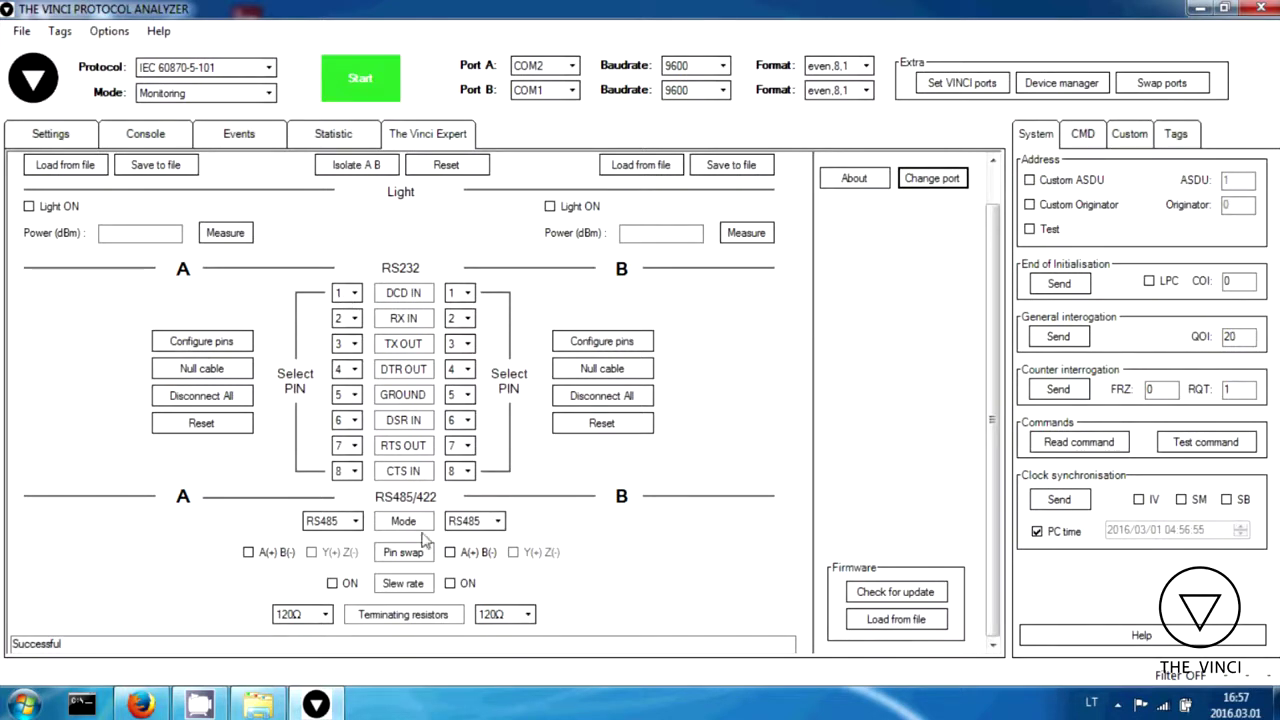
Step: Keep side A on RS485 with 120Ω termination resistor
click(345, 524)
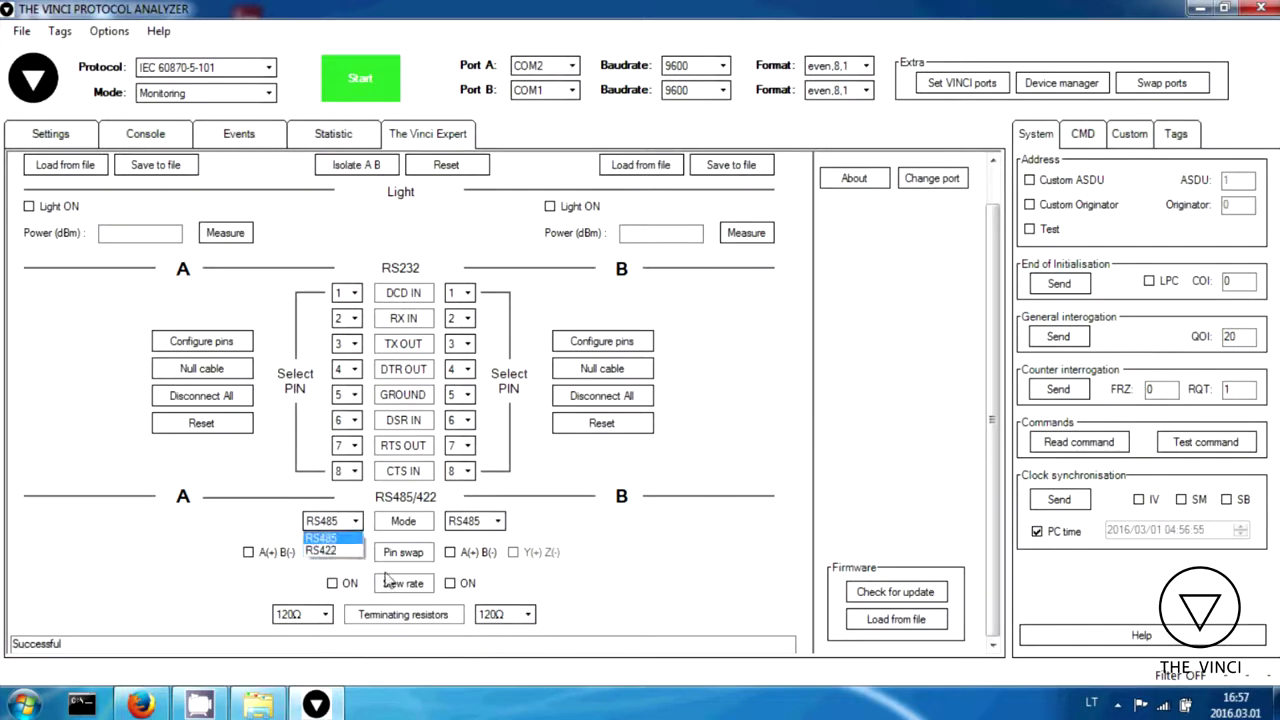
click(620, 541)
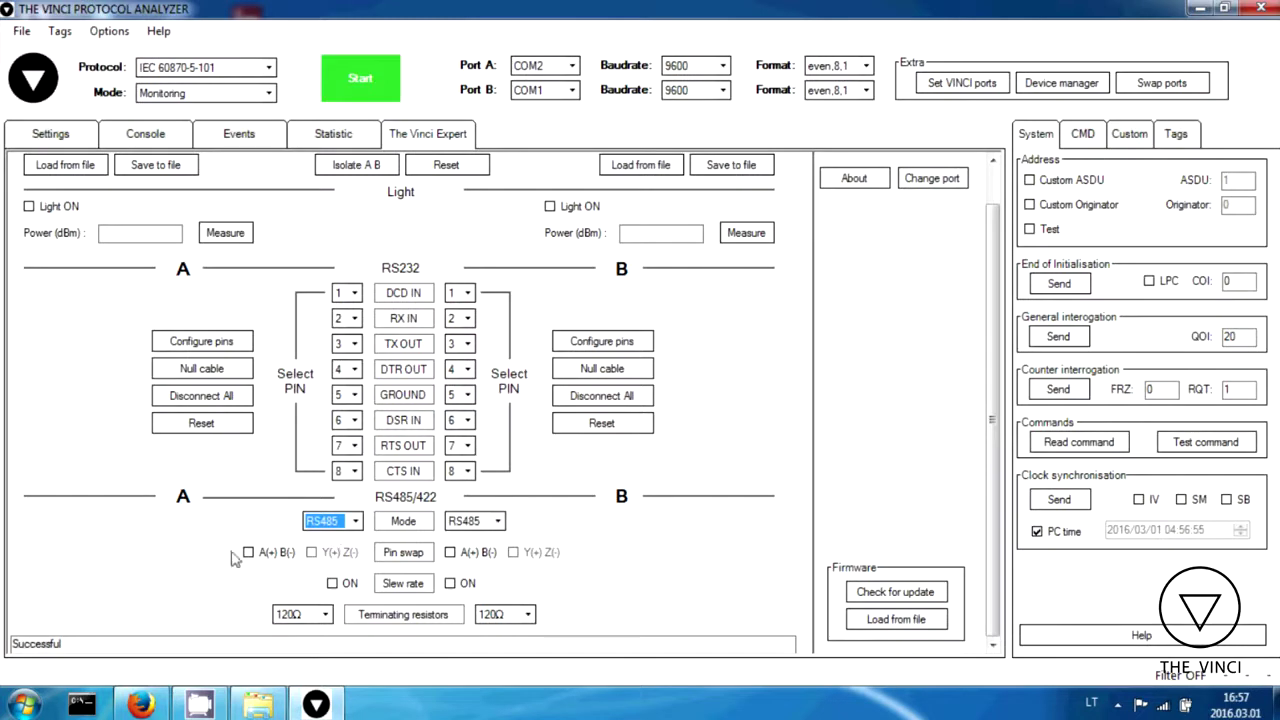
click(283, 617)
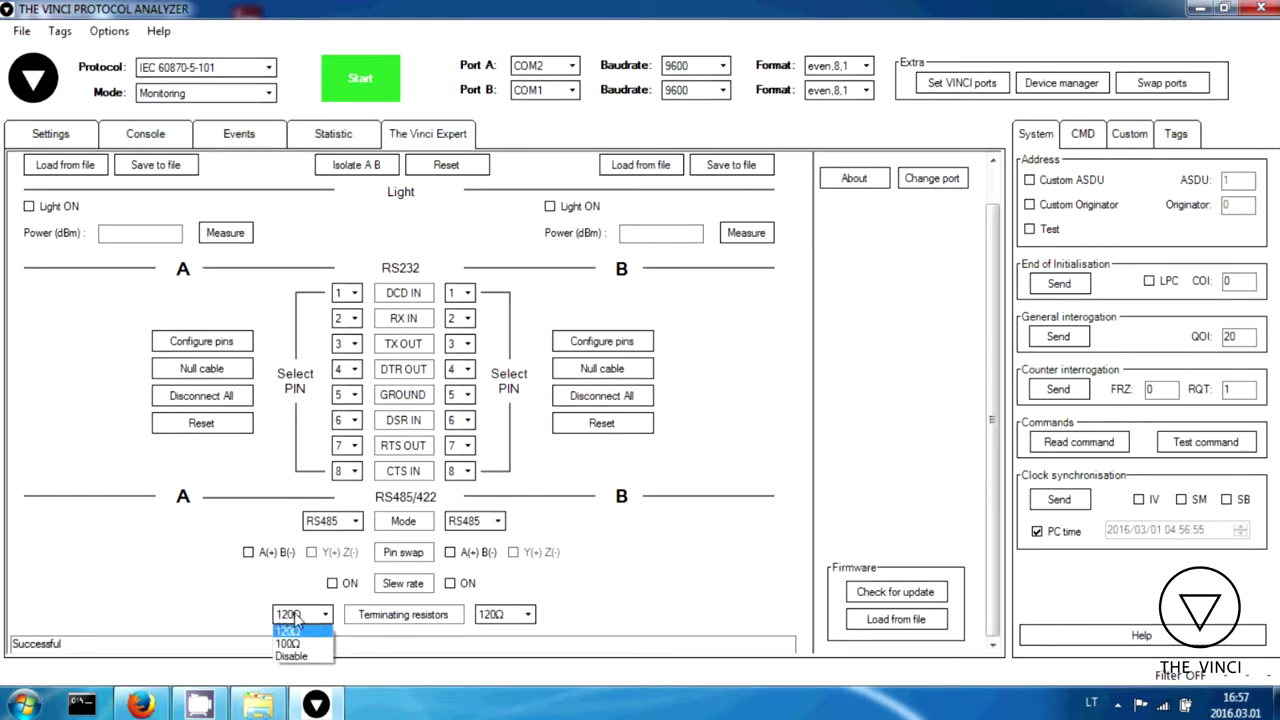
click(704, 550)
scroll(997, 485, up, 2)
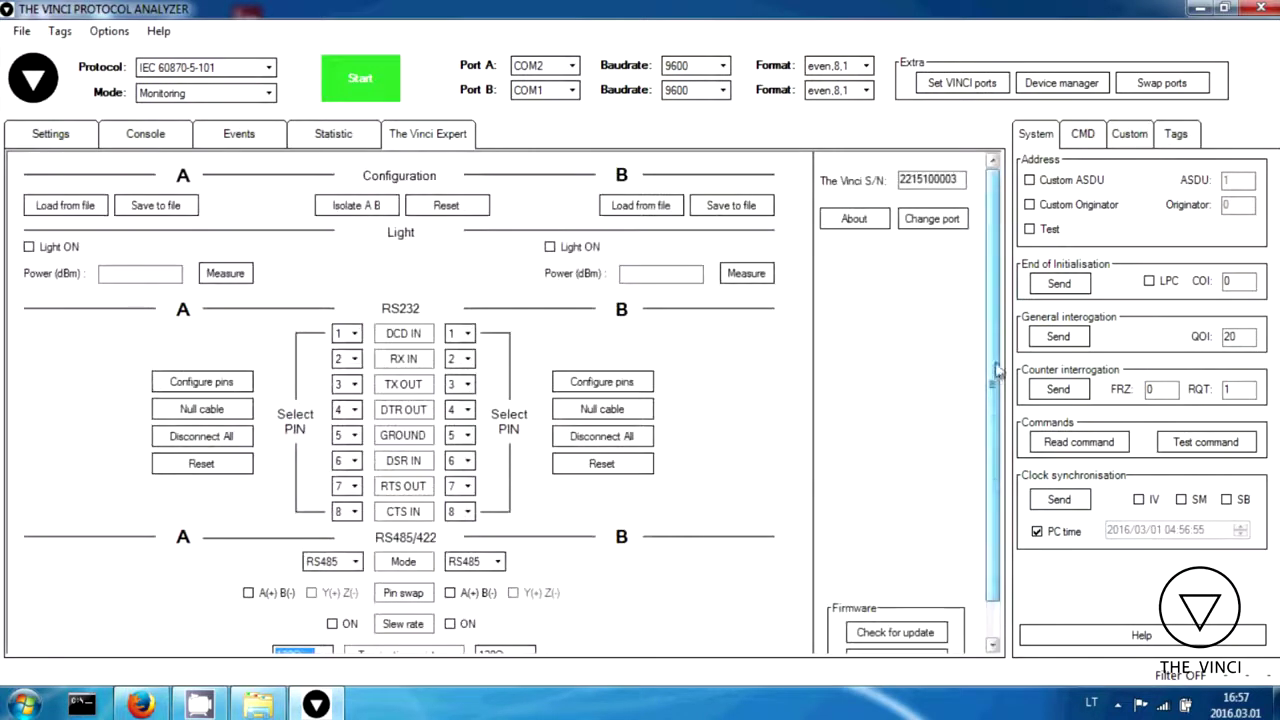
Step: Choose COM3 as The Vinci Expert control port and confirm it
click(931, 218)
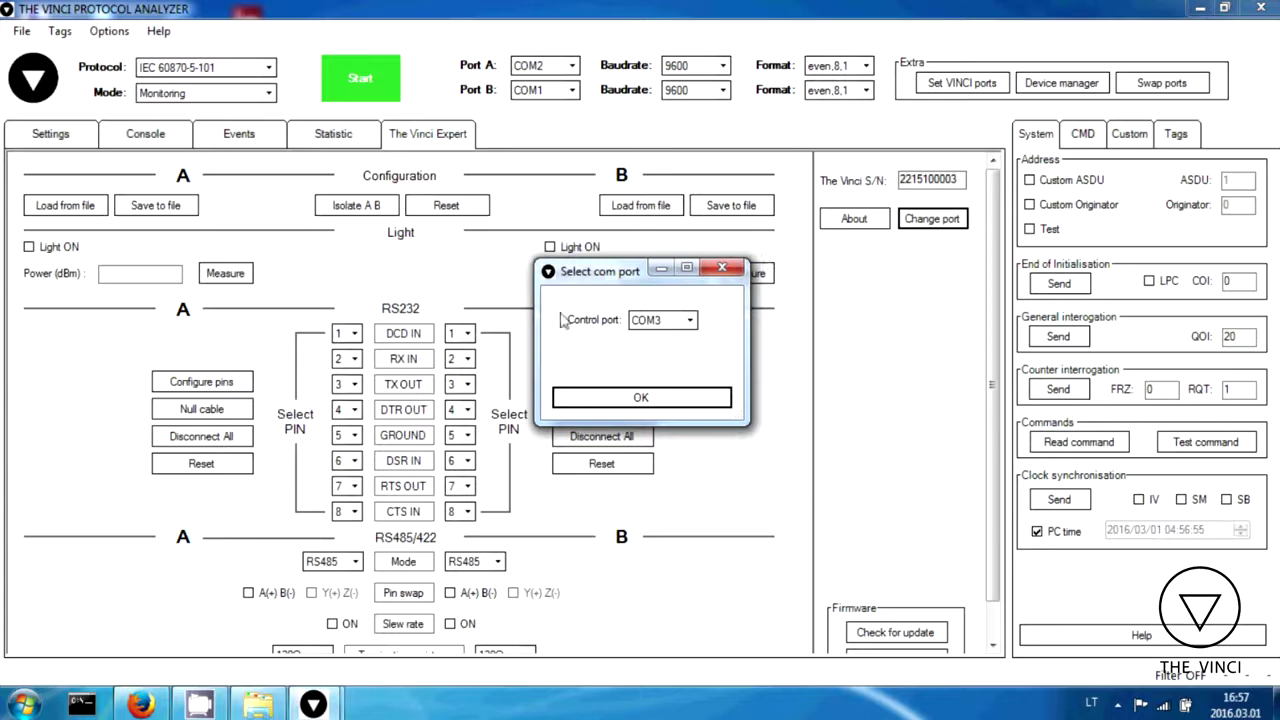
click(666, 322)
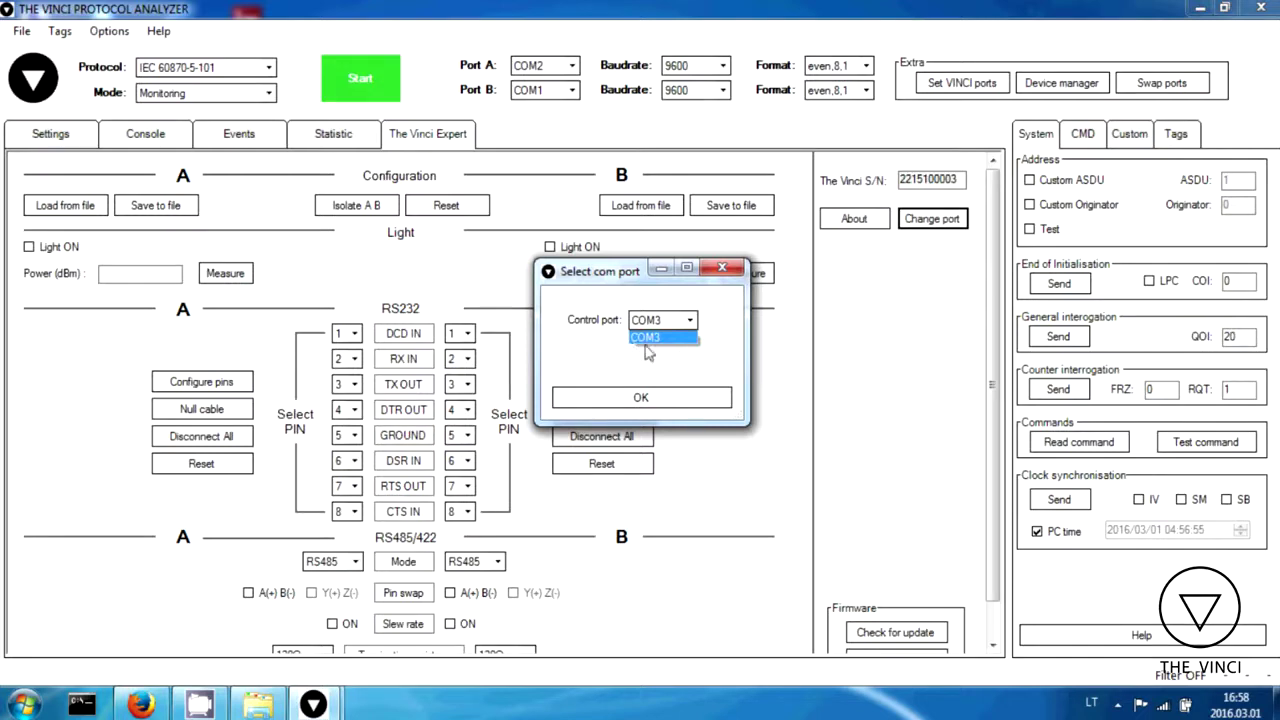
click(640, 408)
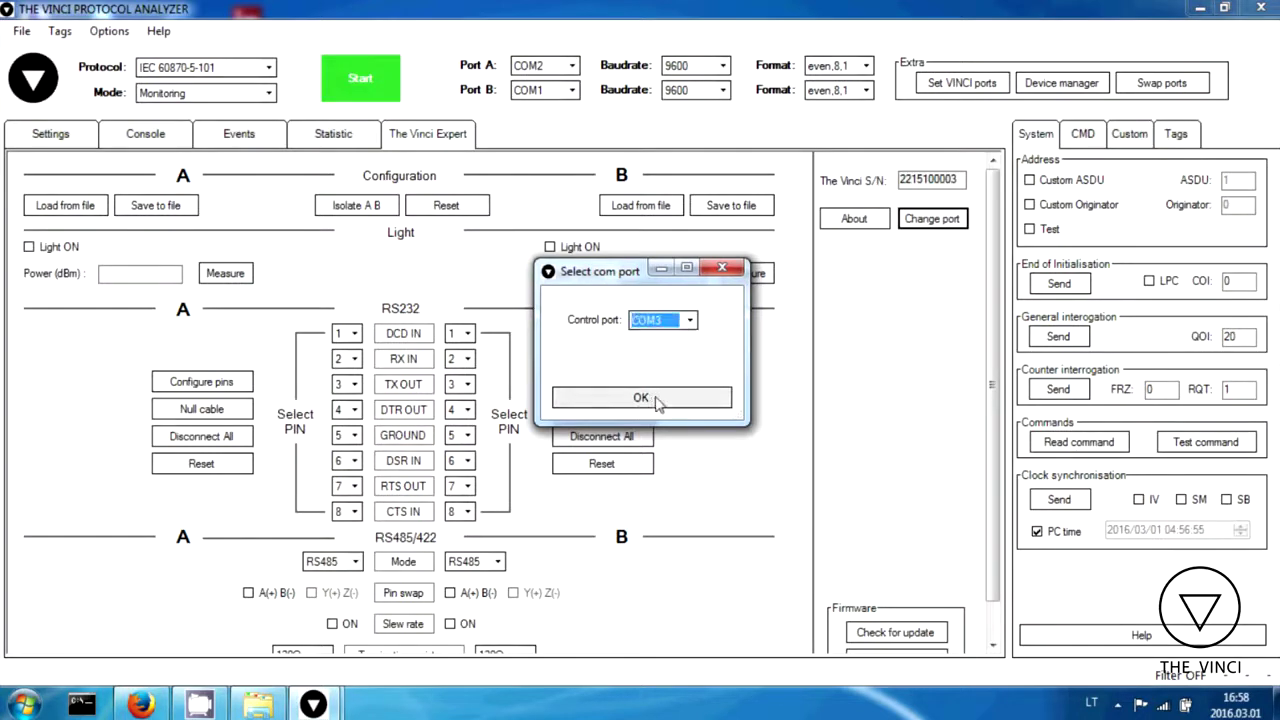
click(657, 400)
scroll(994, 410, down, 1)
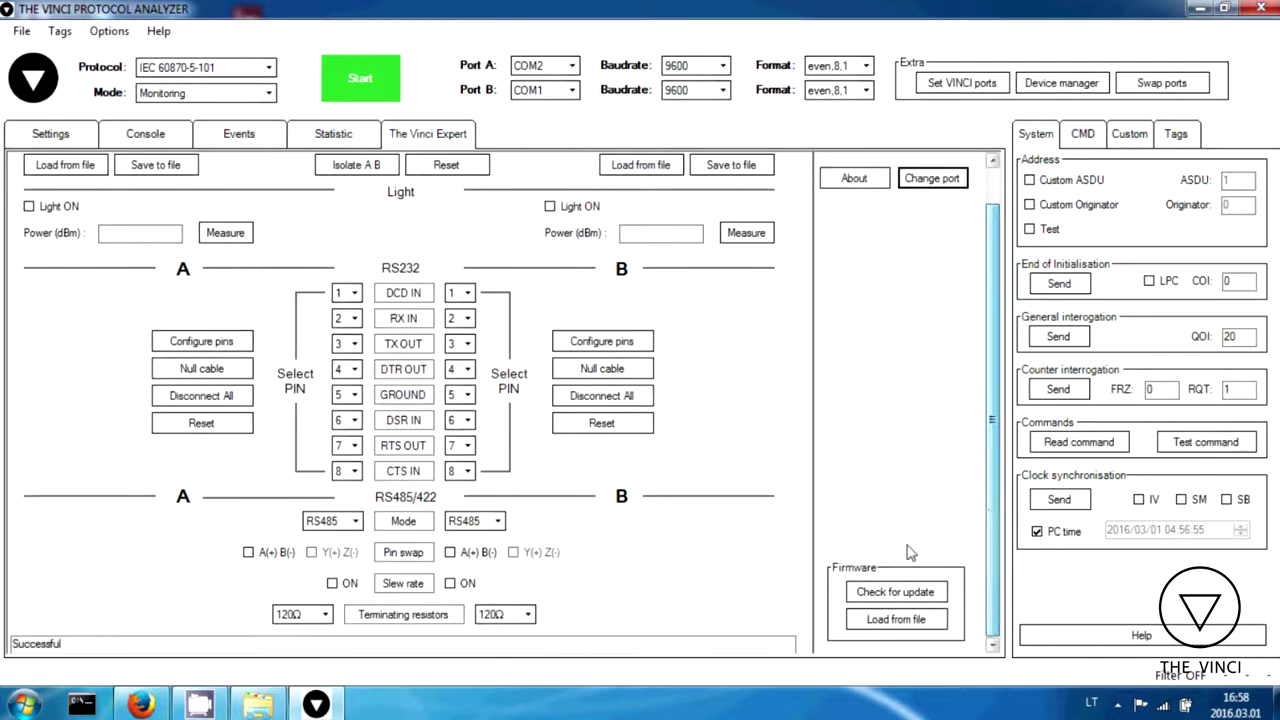
Step: Check The Vinci Expert firmware for updates and dismiss the up-to-date message
click(927, 594)
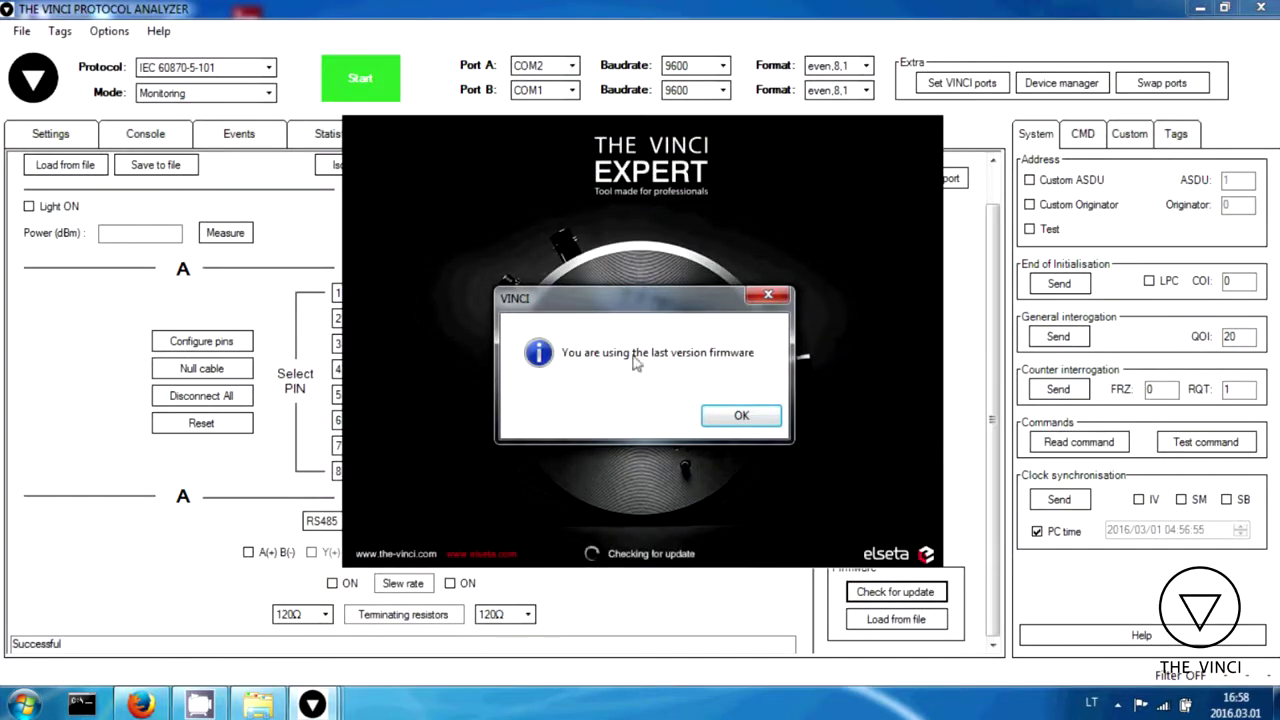
click(733, 416)
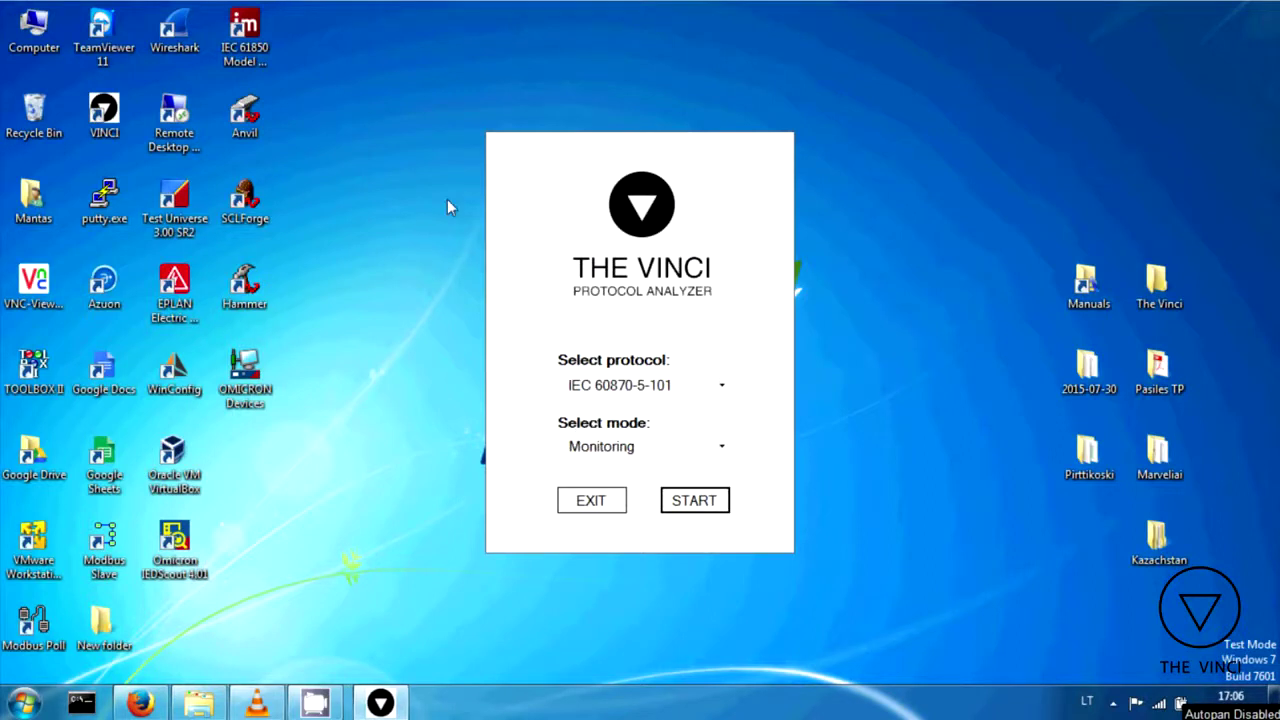
Step: Start the analyzer as IEC 60870-5-103 Master and set Port A to COM1
click(690, 389)
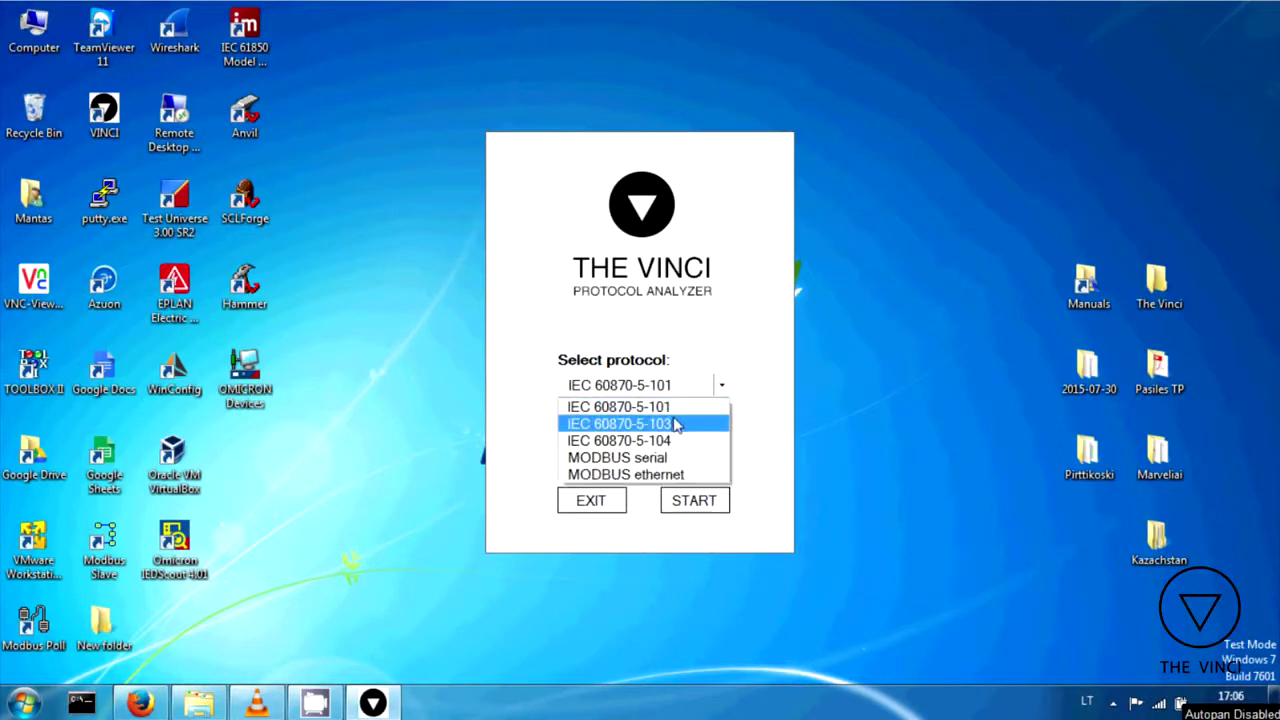
click(676, 424)
click(657, 448)
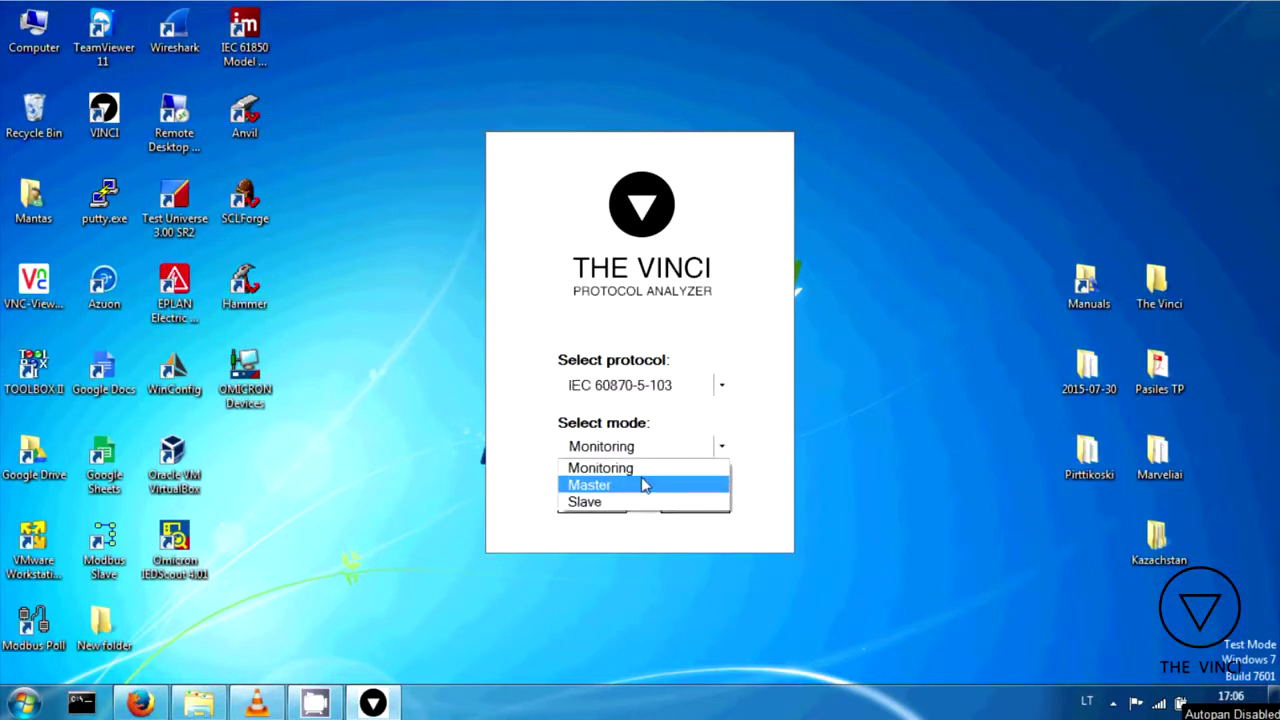
click(643, 485)
click(694, 500)
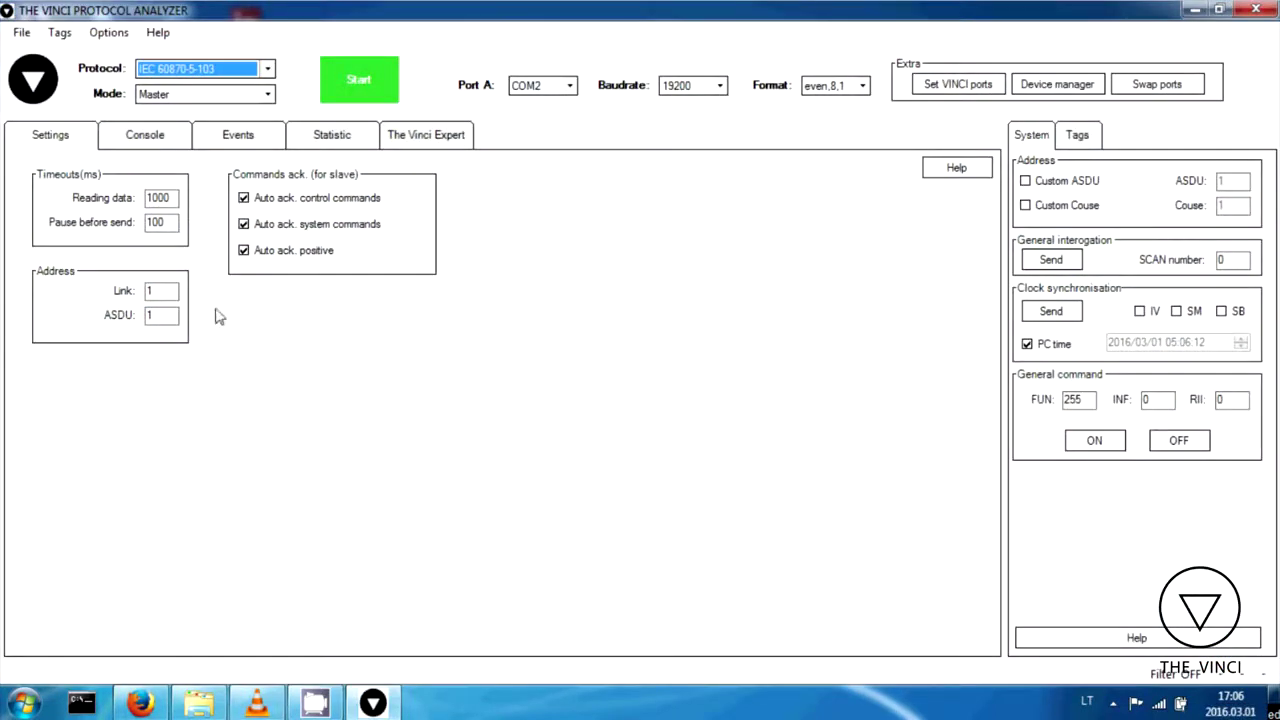
click(563, 86)
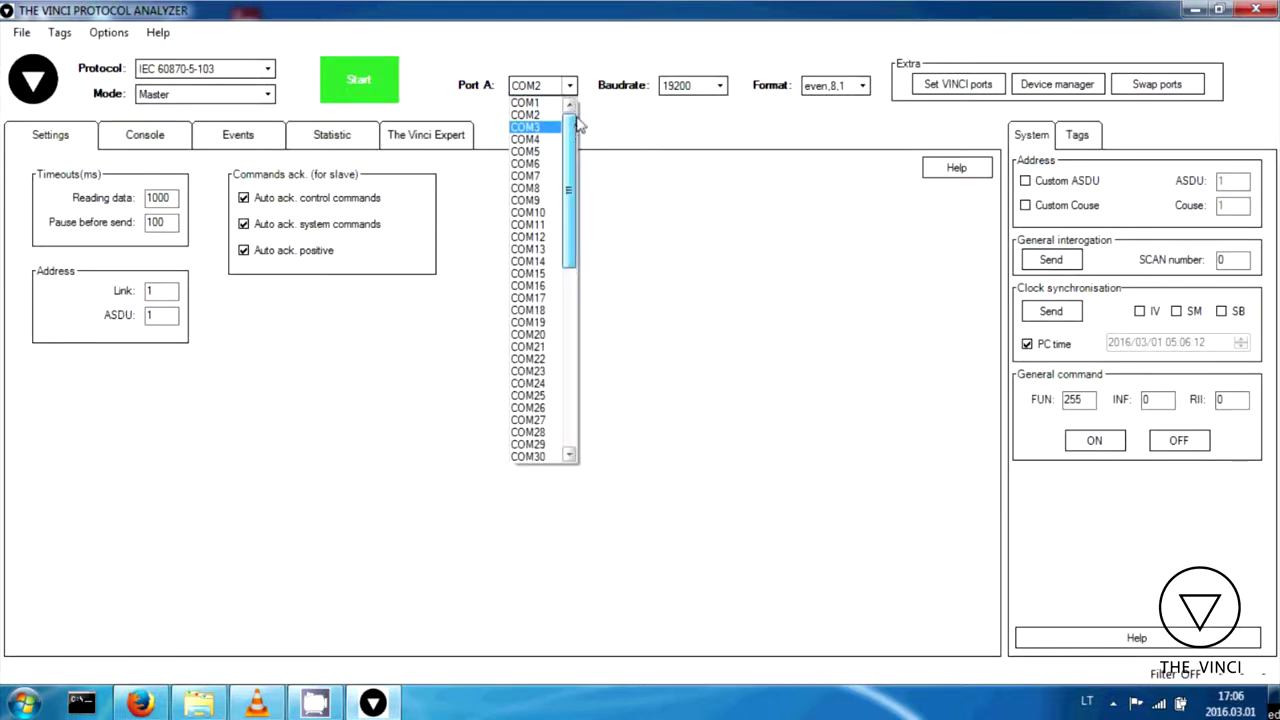
click(527, 103)
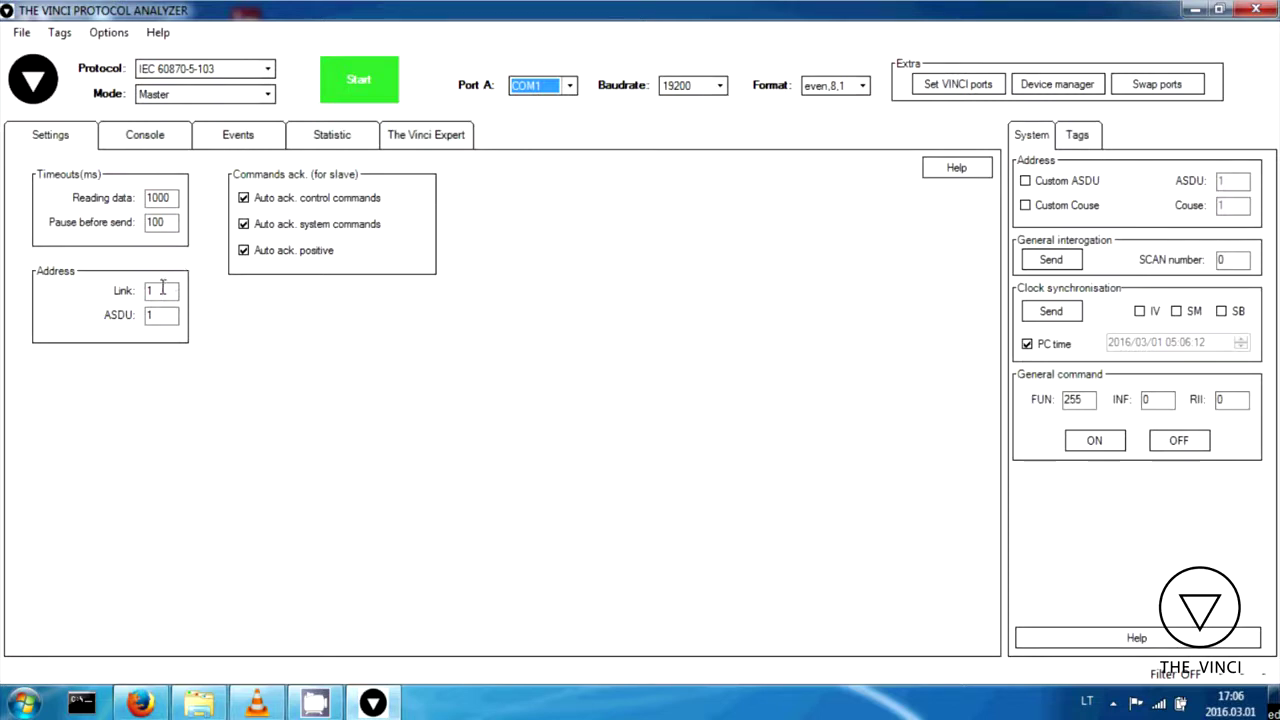
Step: Start polling the slave from the Console tab and review the Events and Statistic tabs
click(168, 140)
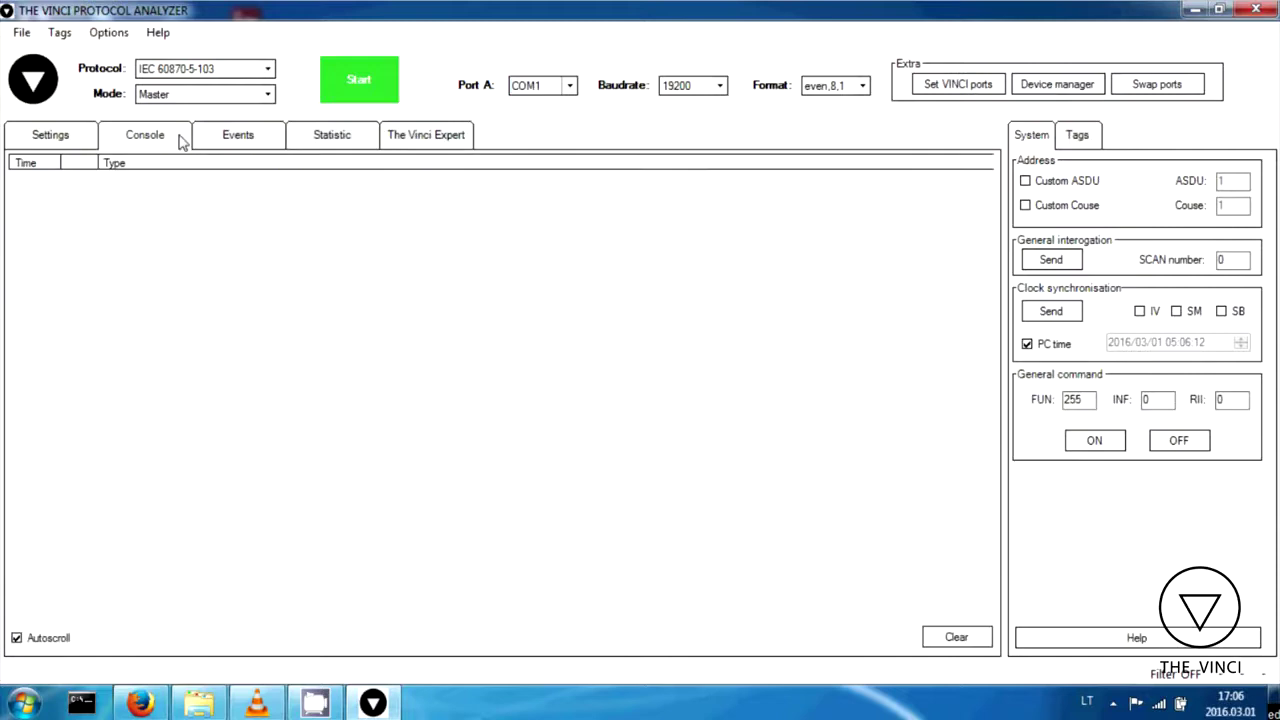
click(380, 97)
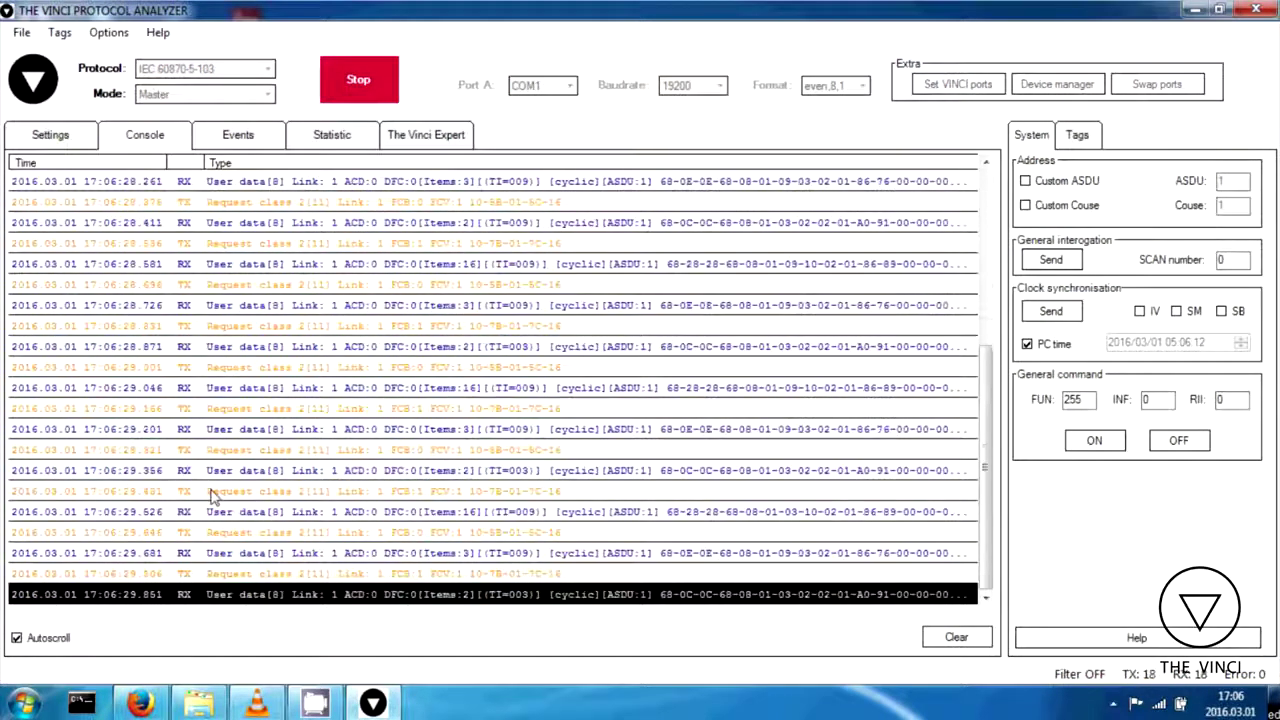
click(238, 135)
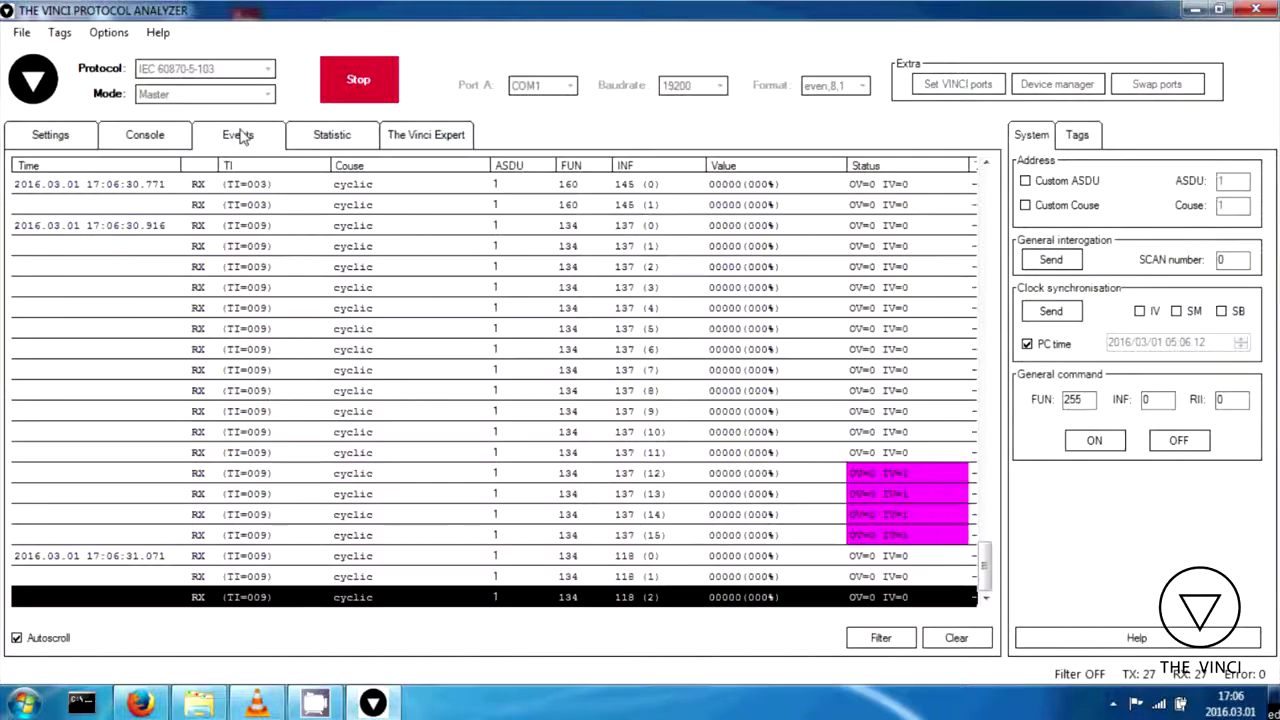
click(332, 136)
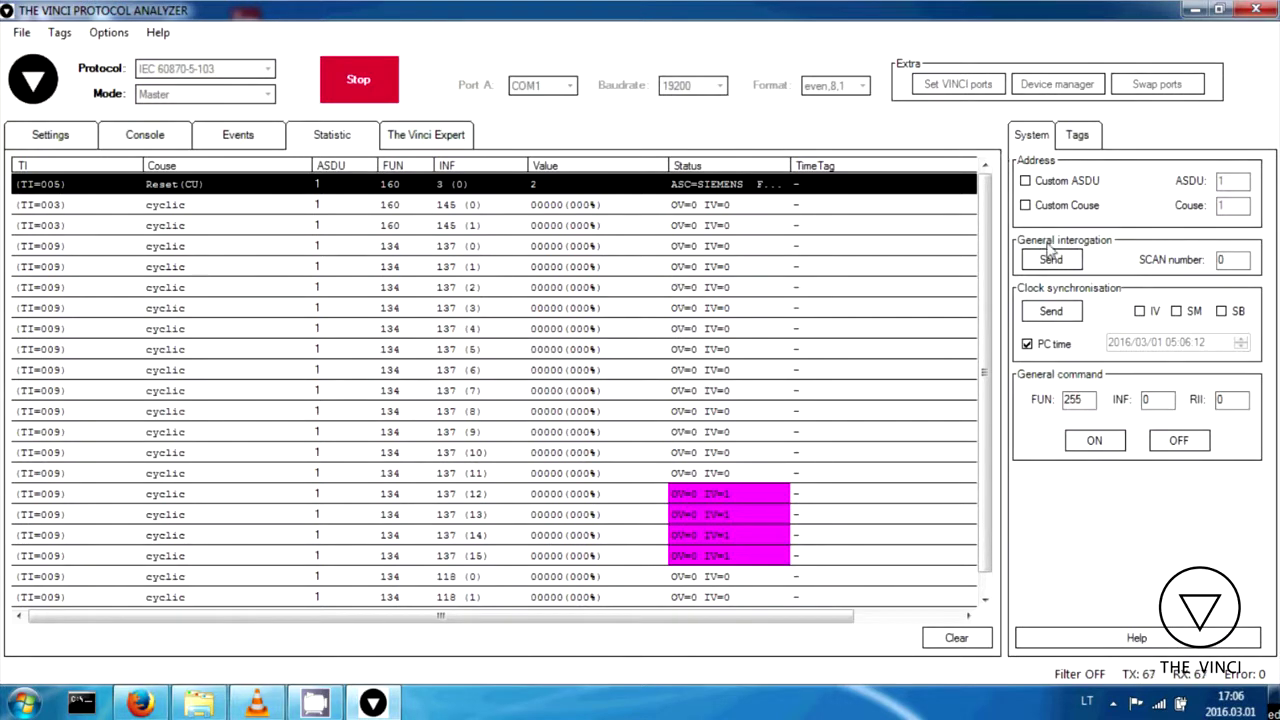
Step: Send clock synchronisation and general interrogation, then view the replies in Events
click(1048, 313)
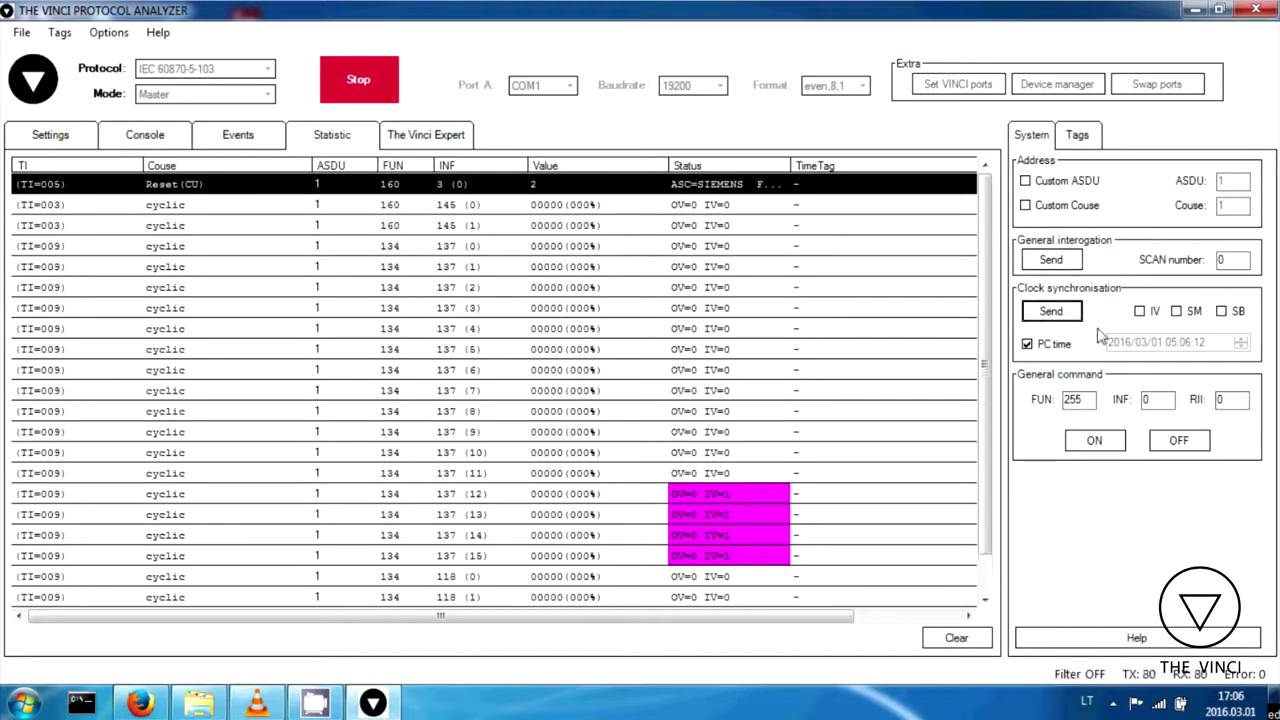
click(1062, 261)
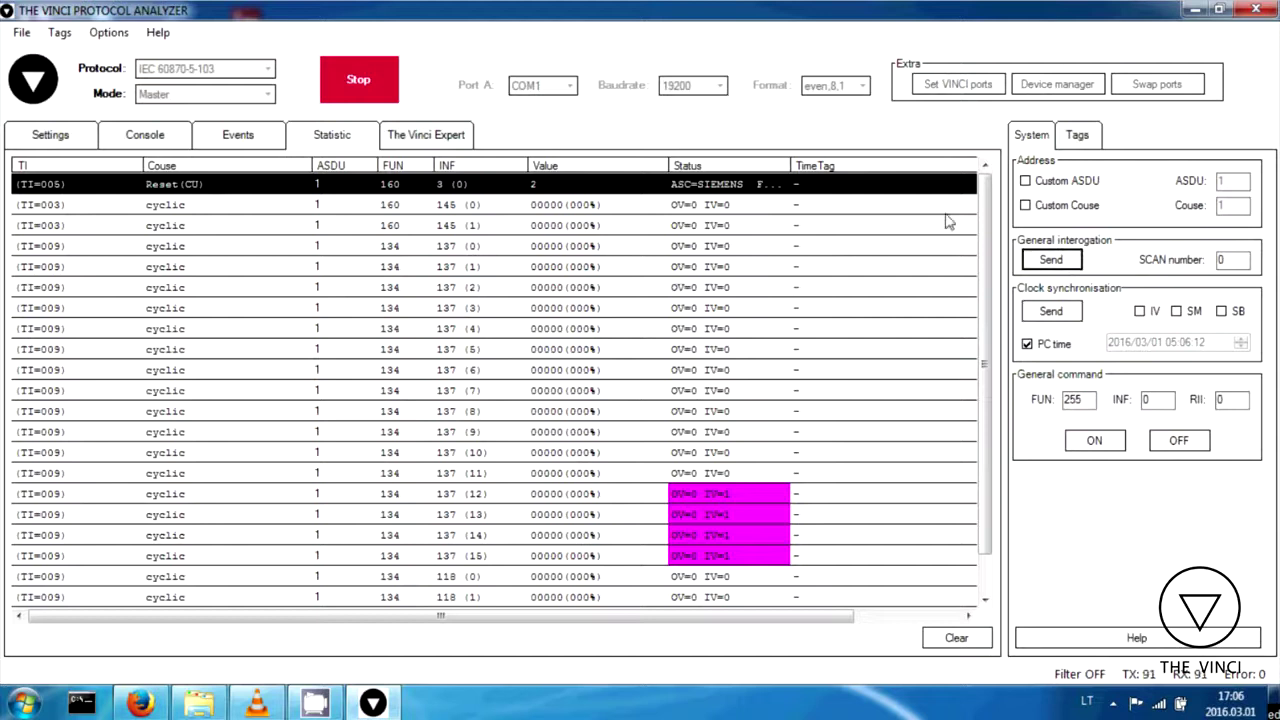
click(238, 134)
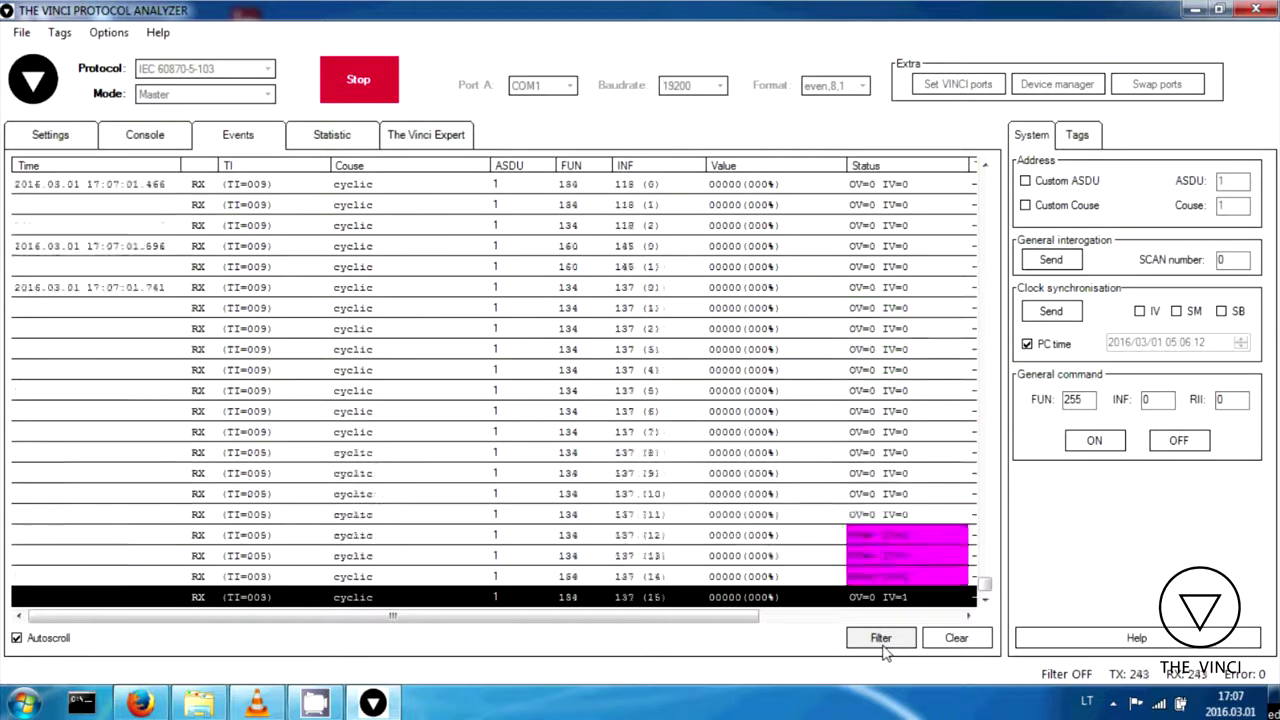
Step: Enable event filtering and apply it to the event list
click(882, 645)
click(222, 224)
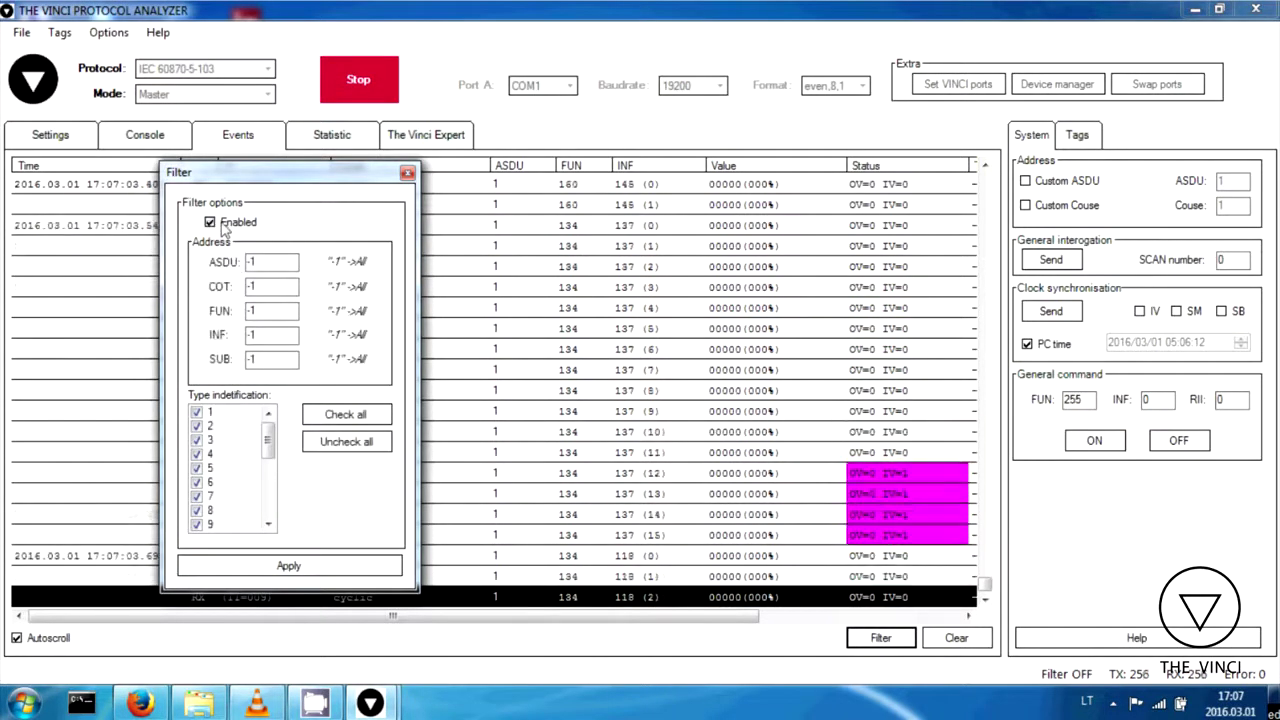
scroll(197, 475, down, 1)
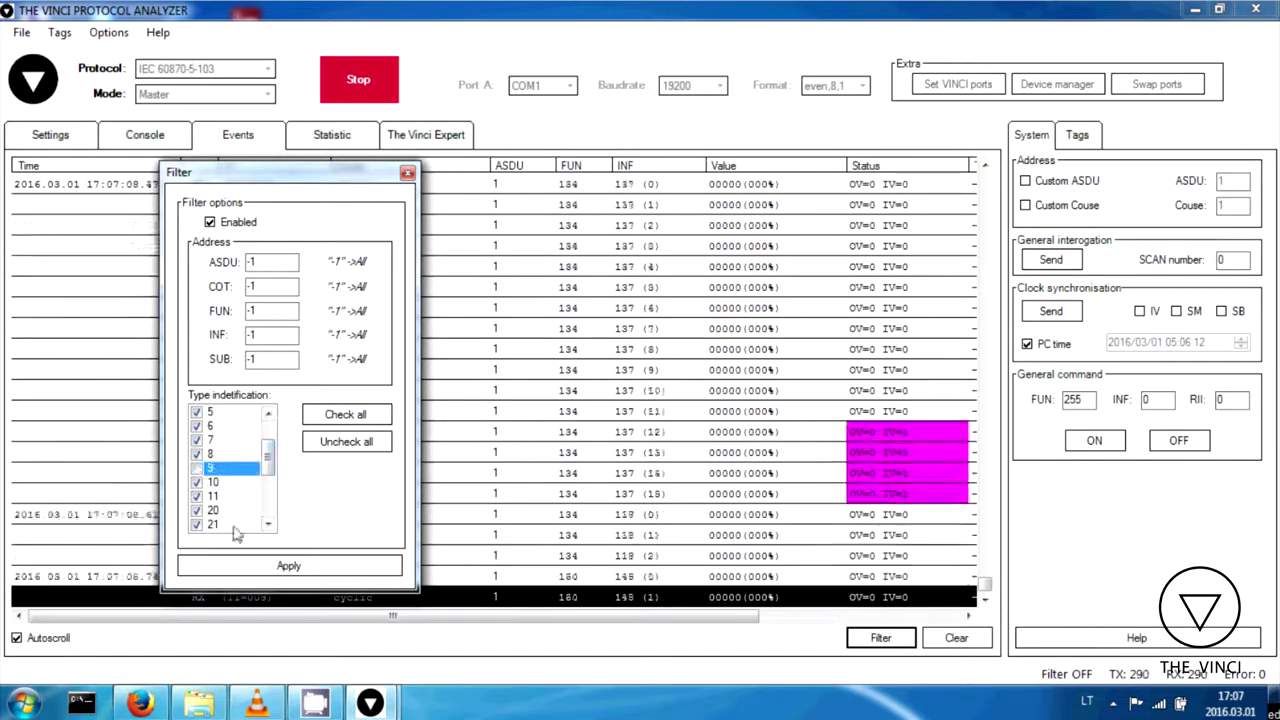
click(288, 565)
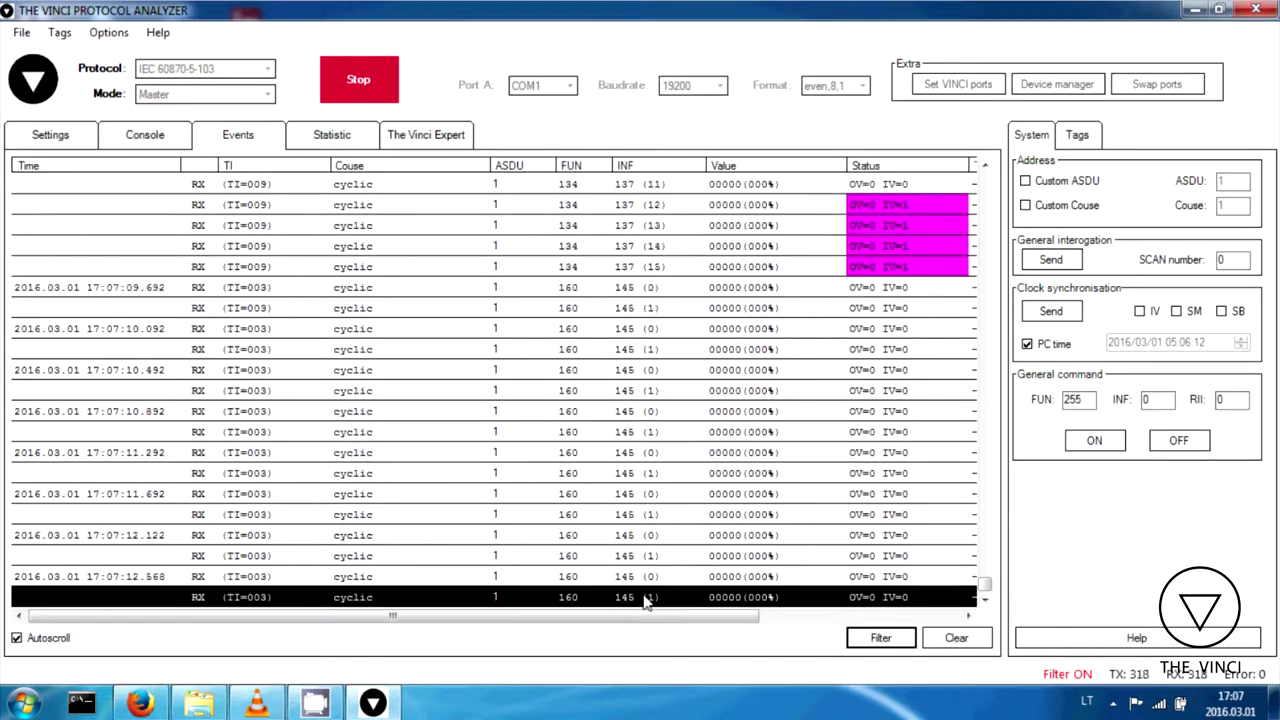
Step: Toggle type identification 3 in the filter, reapply it, and show the Statistic table
click(895, 642)
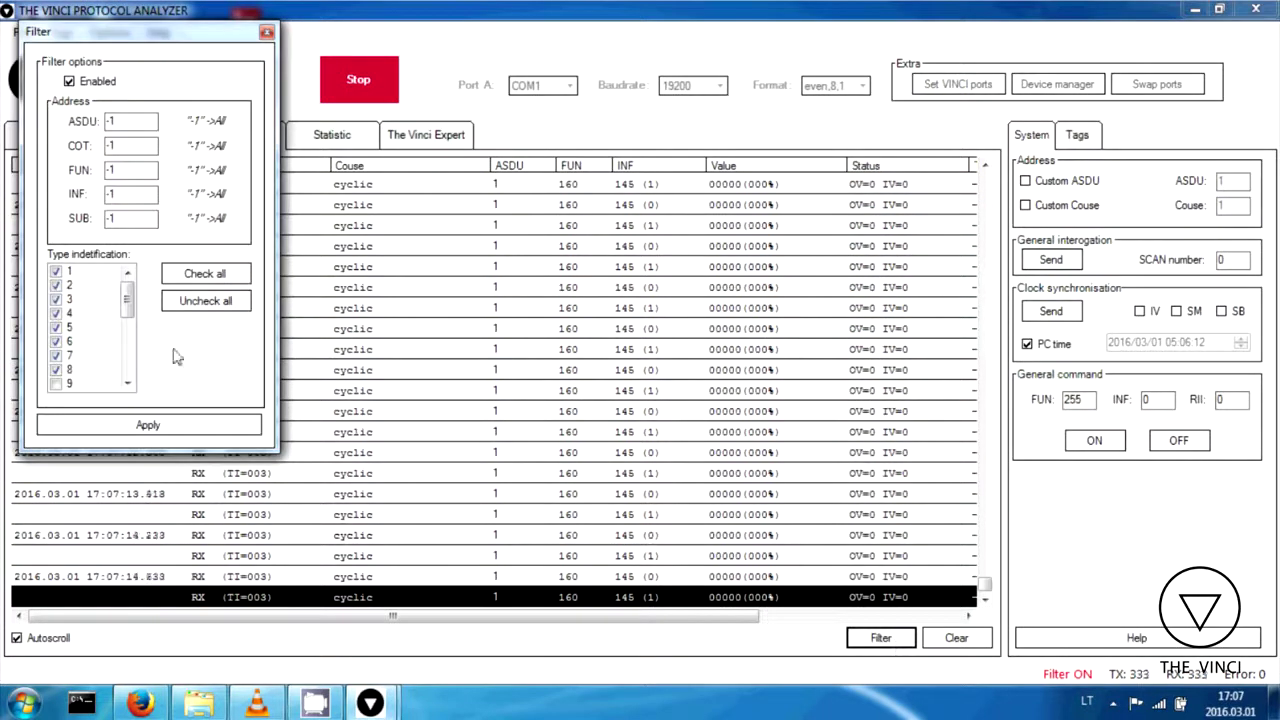
click(57, 300)
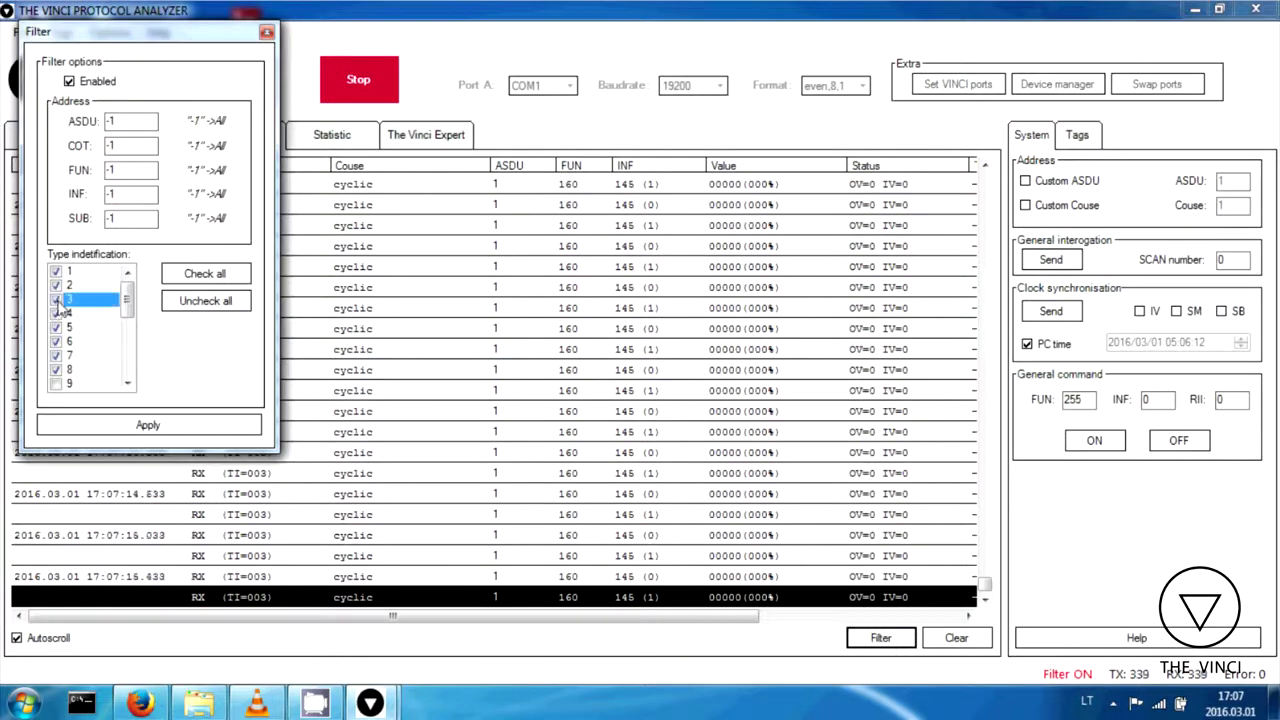
click(115, 425)
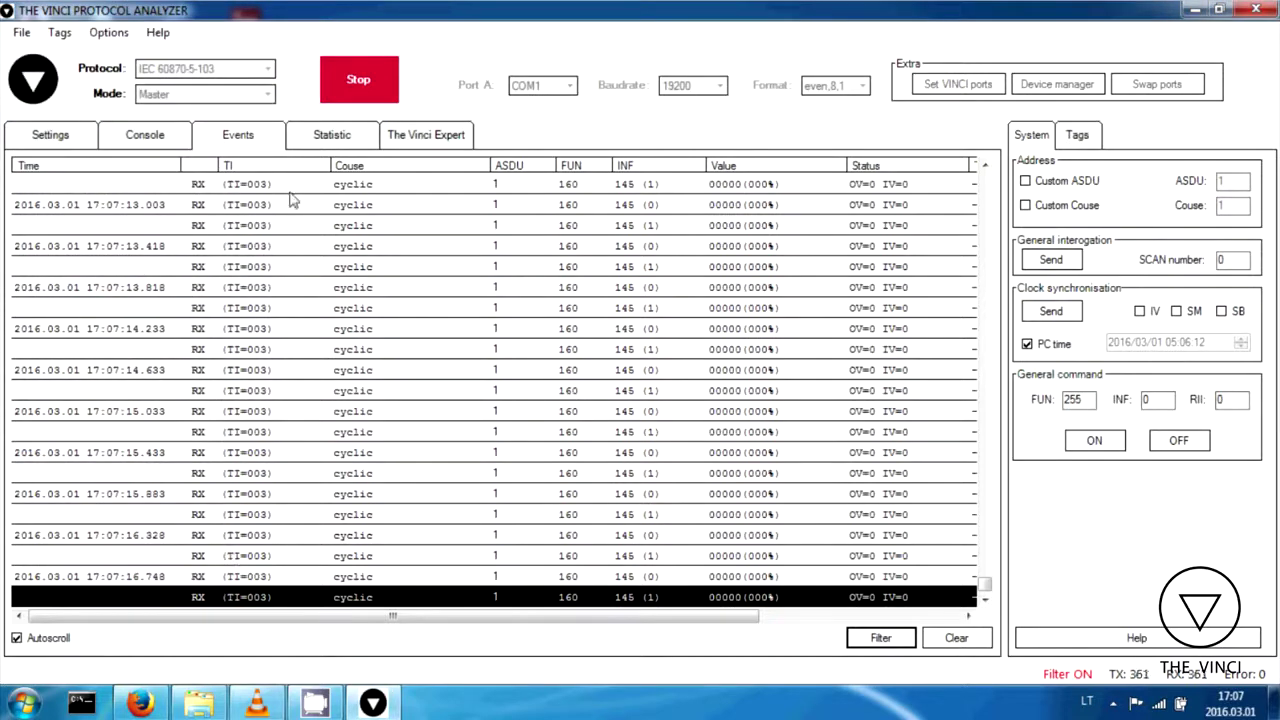
drag(986, 583, 1052, 188)
scroll(765, 478, down, 10)
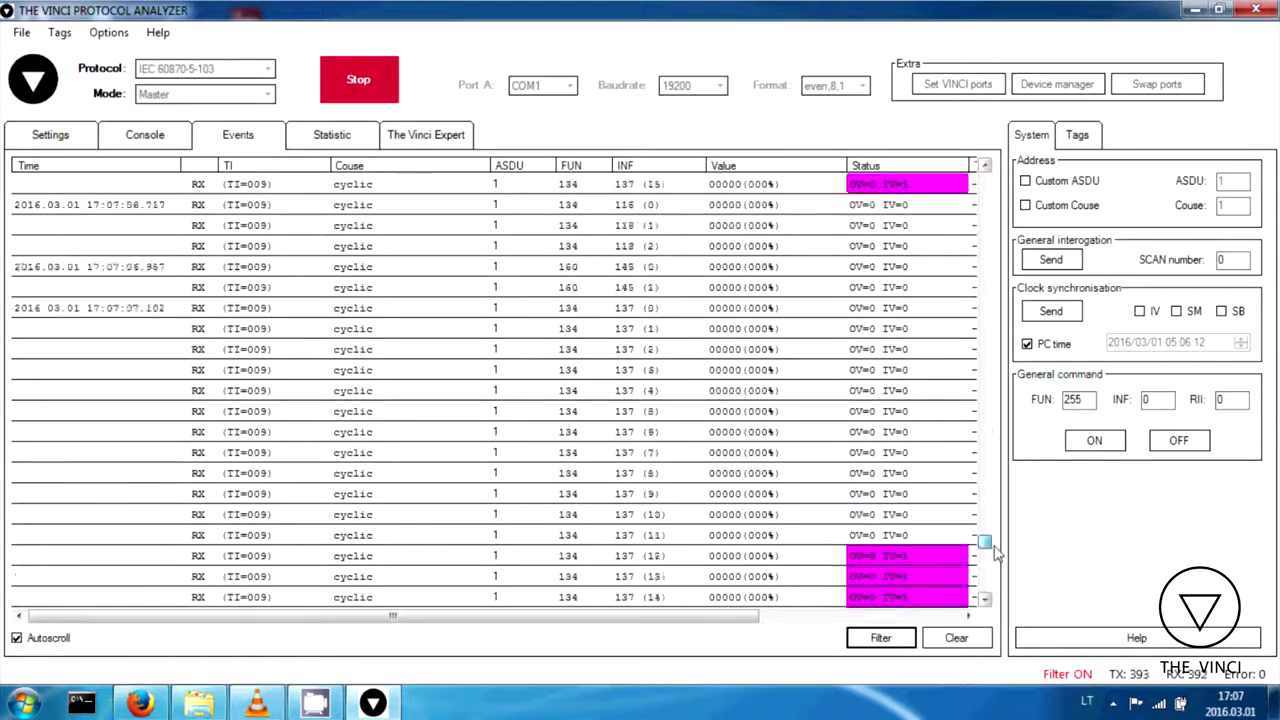
click(340, 138)
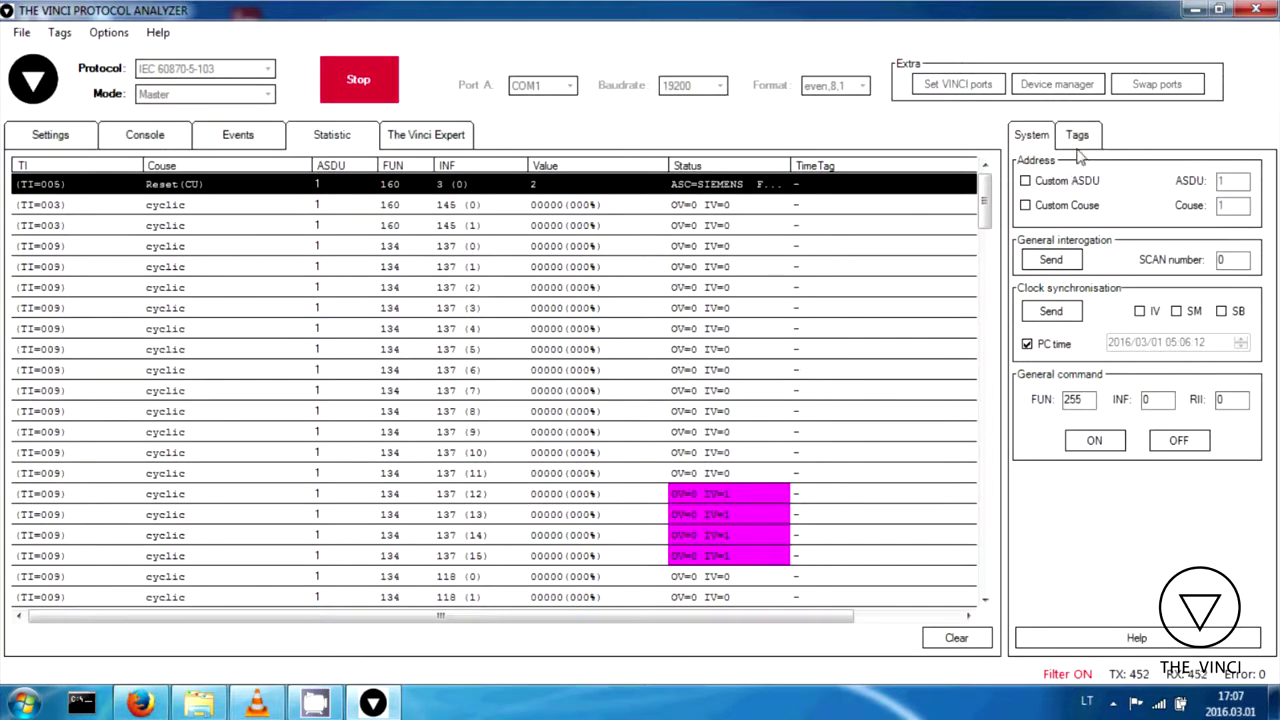
Step: Add and save a tag with ASDU 1, FUN 240, INF 160, TI 20 and IV cleared
click(1078, 138)
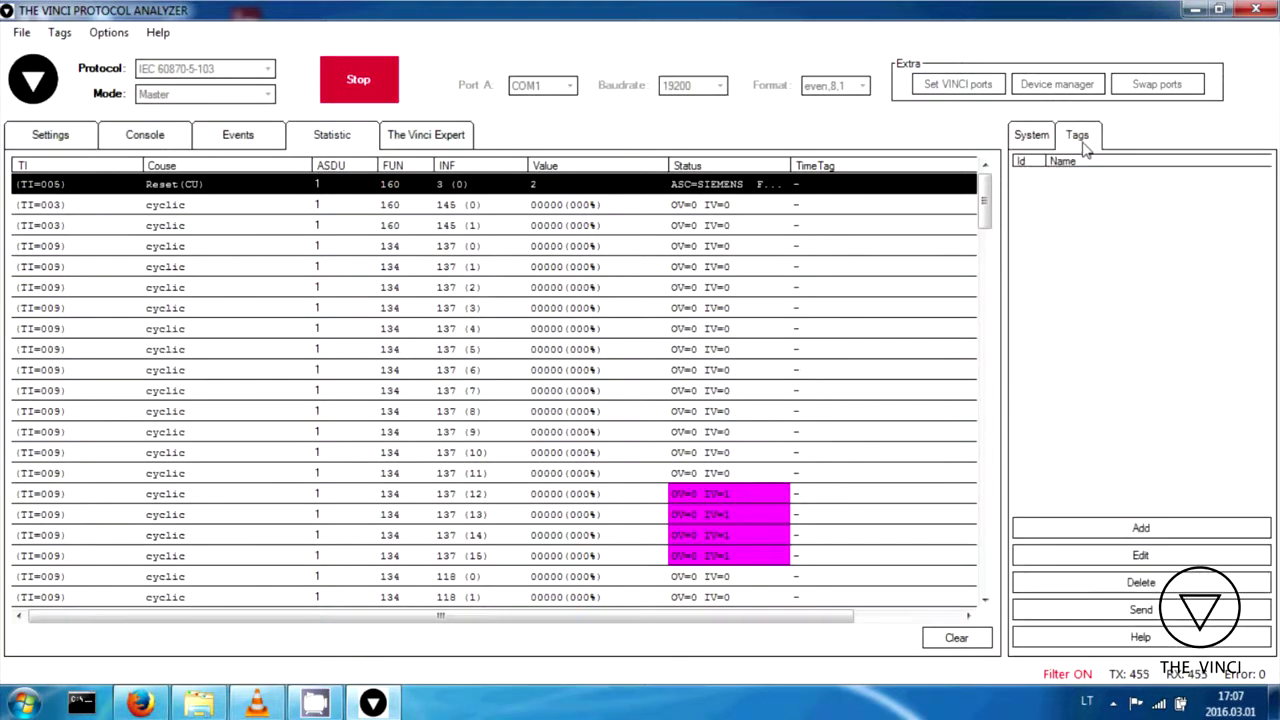
click(1156, 535)
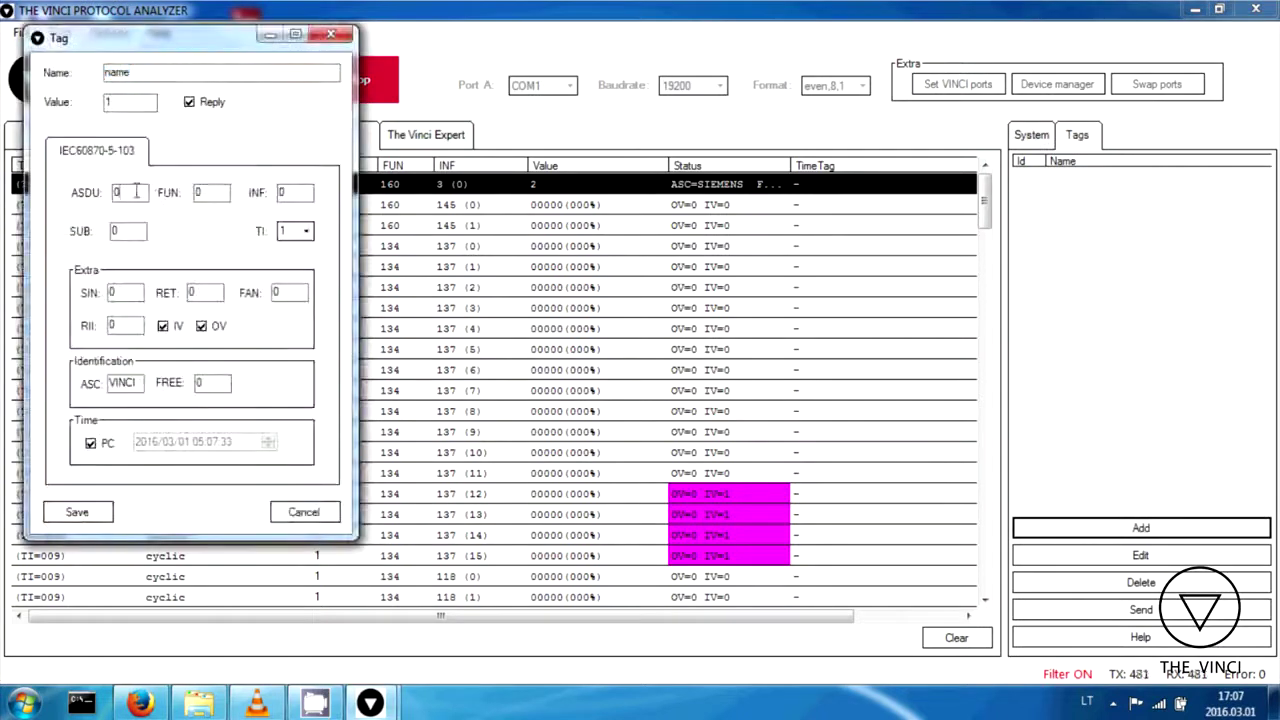
double_click(136, 191)
key(Tab)
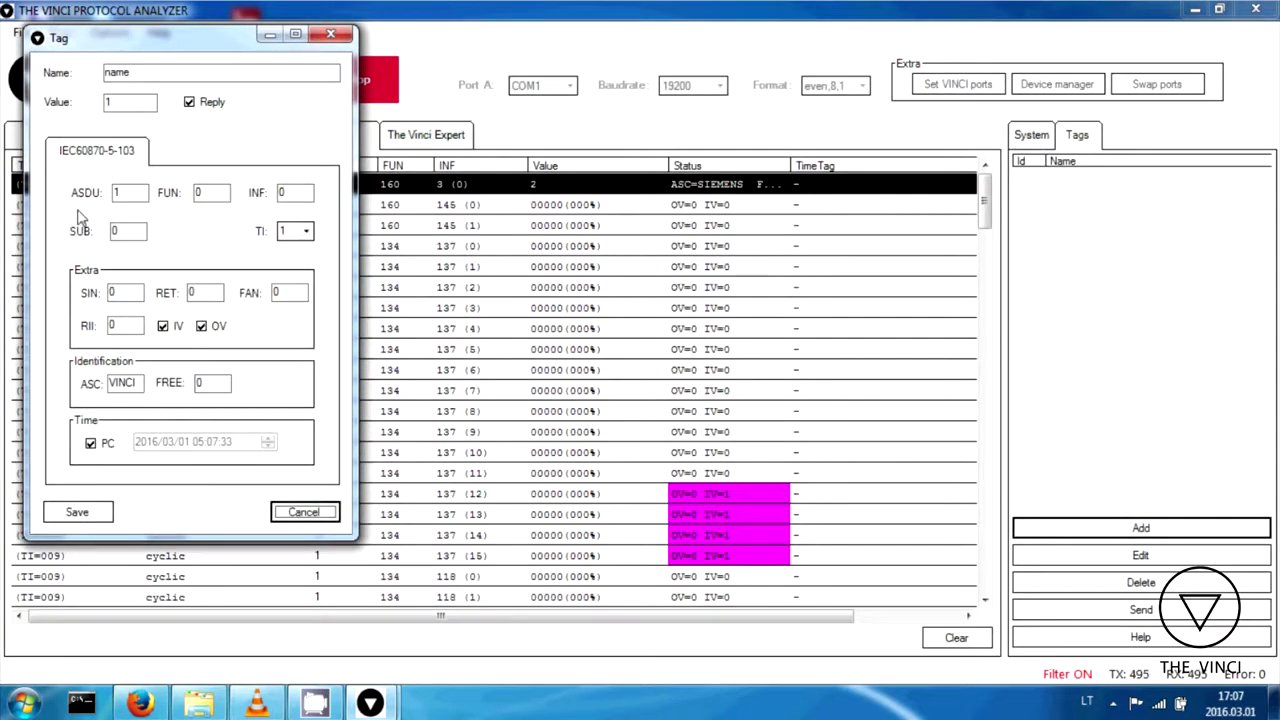
key(Tab)
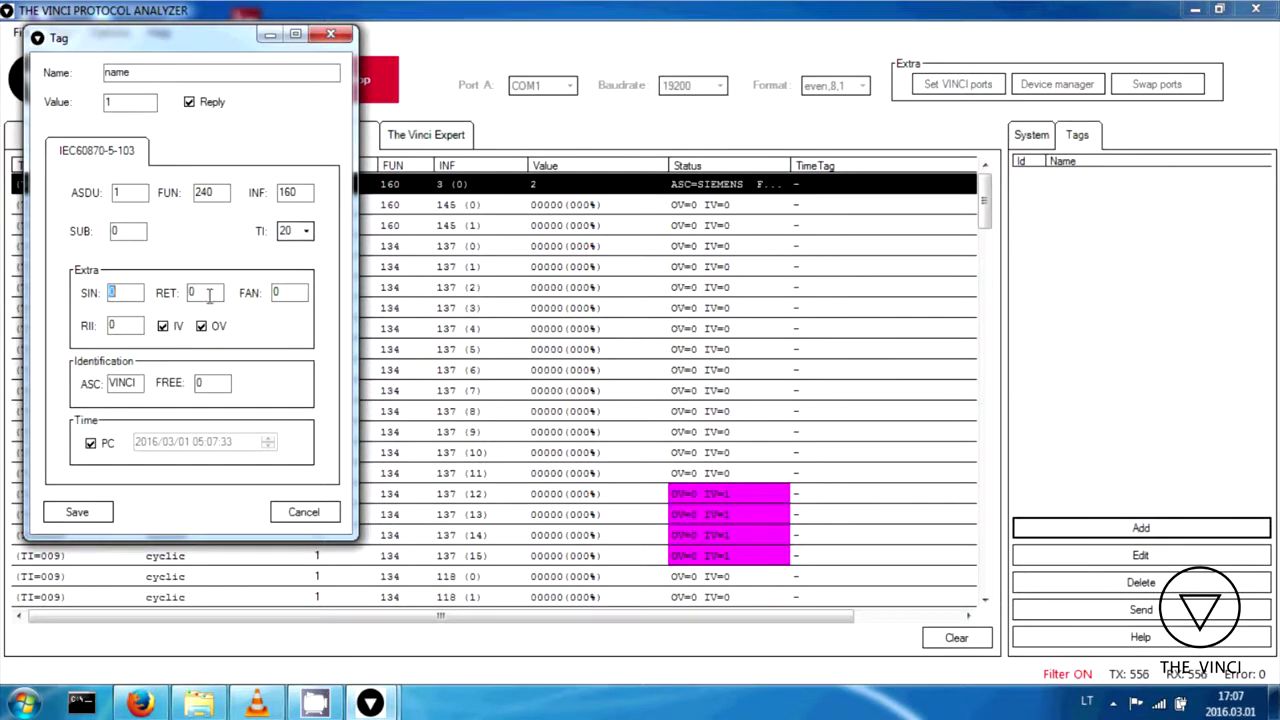
click(176, 328)
click(88, 512)
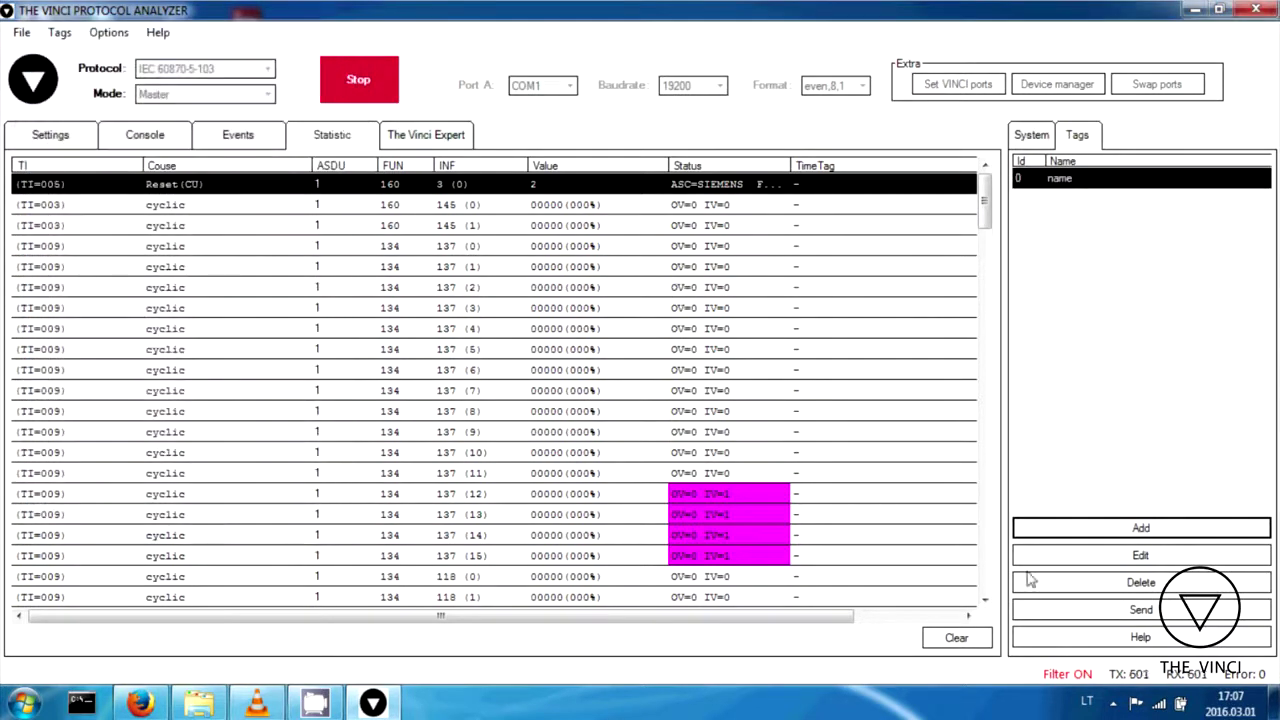
Step: Send the new tag's command and inspect its acknowledgement events
click(1076, 612)
click(258, 138)
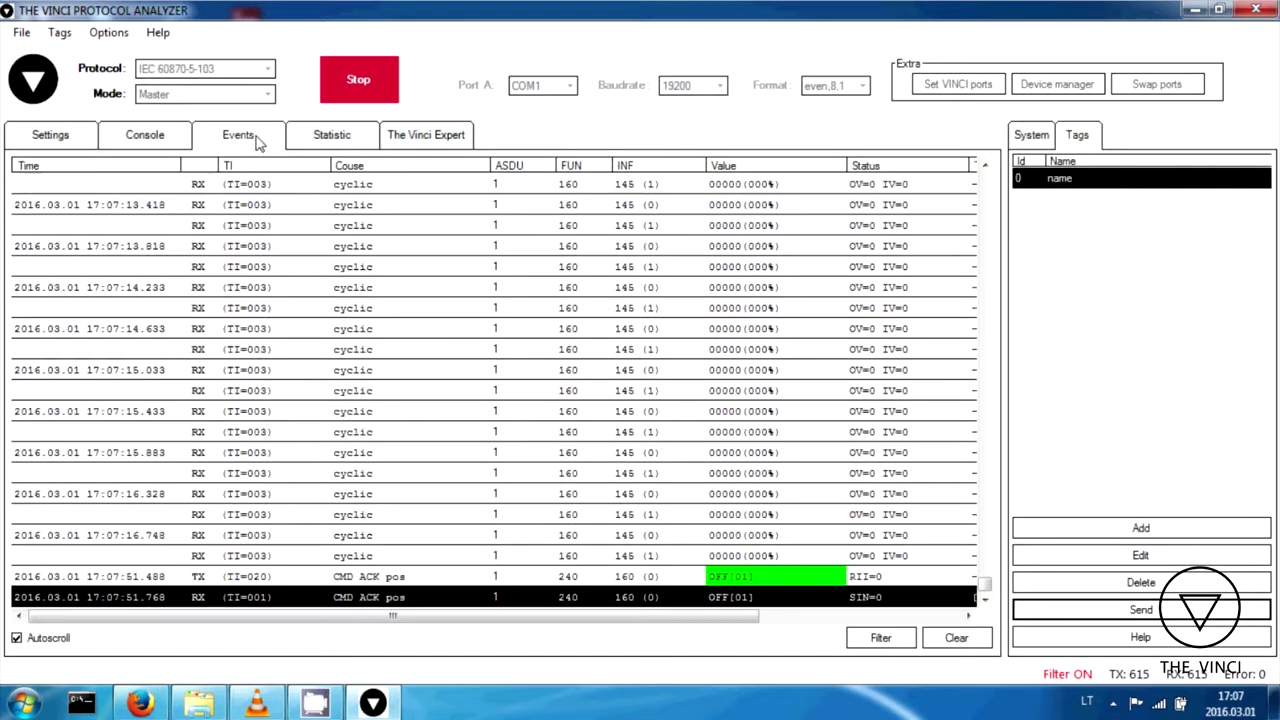
click(513, 560)
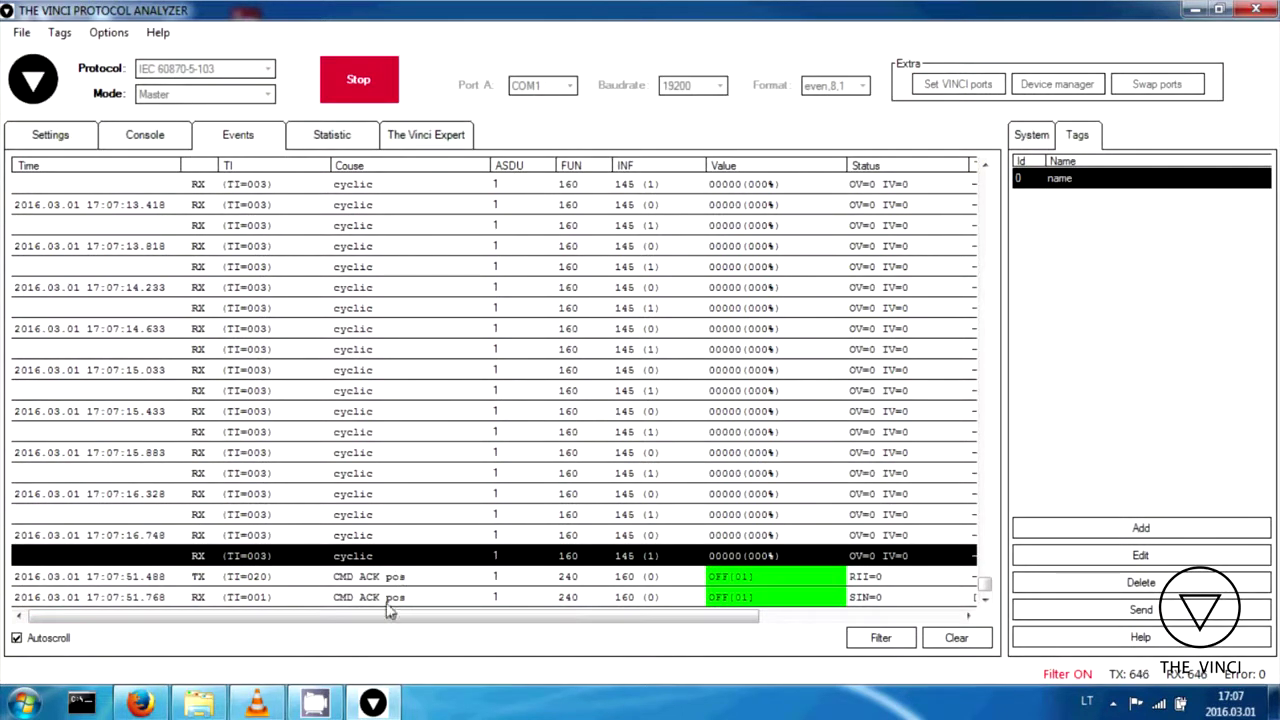
click(459, 560)
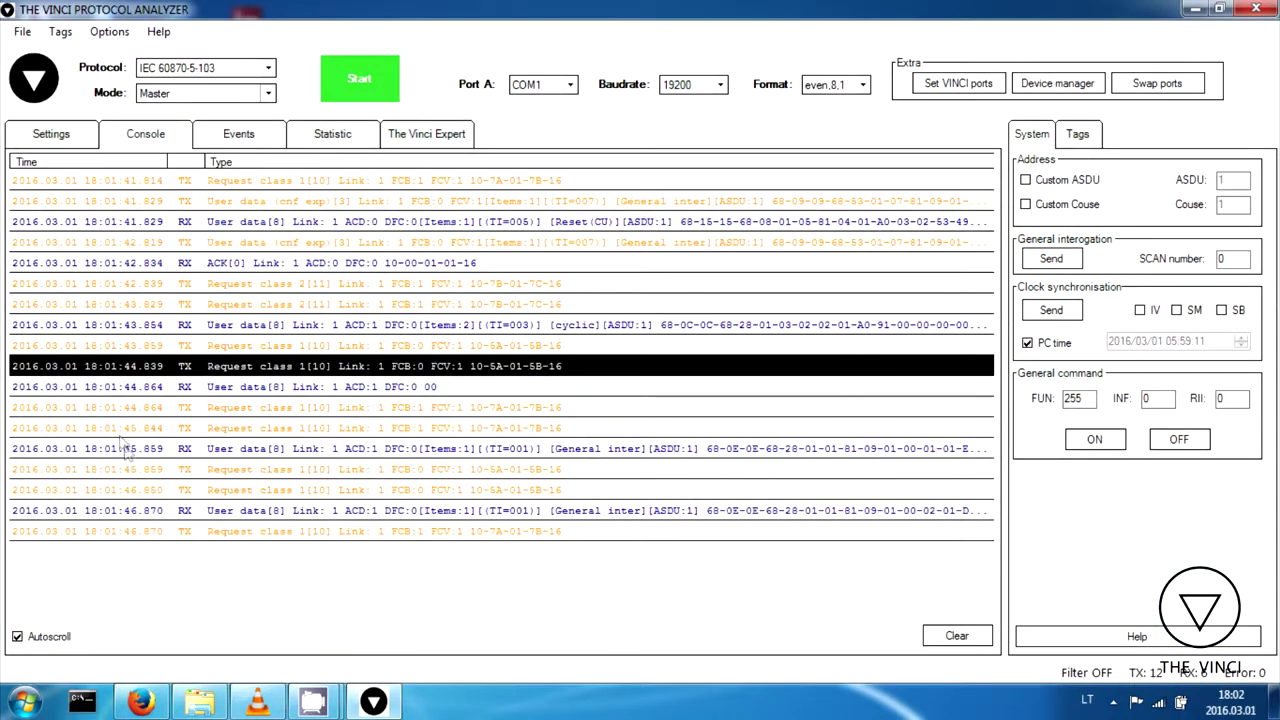
Step: Change the operating mode to Monitoring and bring up The Vinci Expert hardware page
click(212, 95)
click(205, 111)
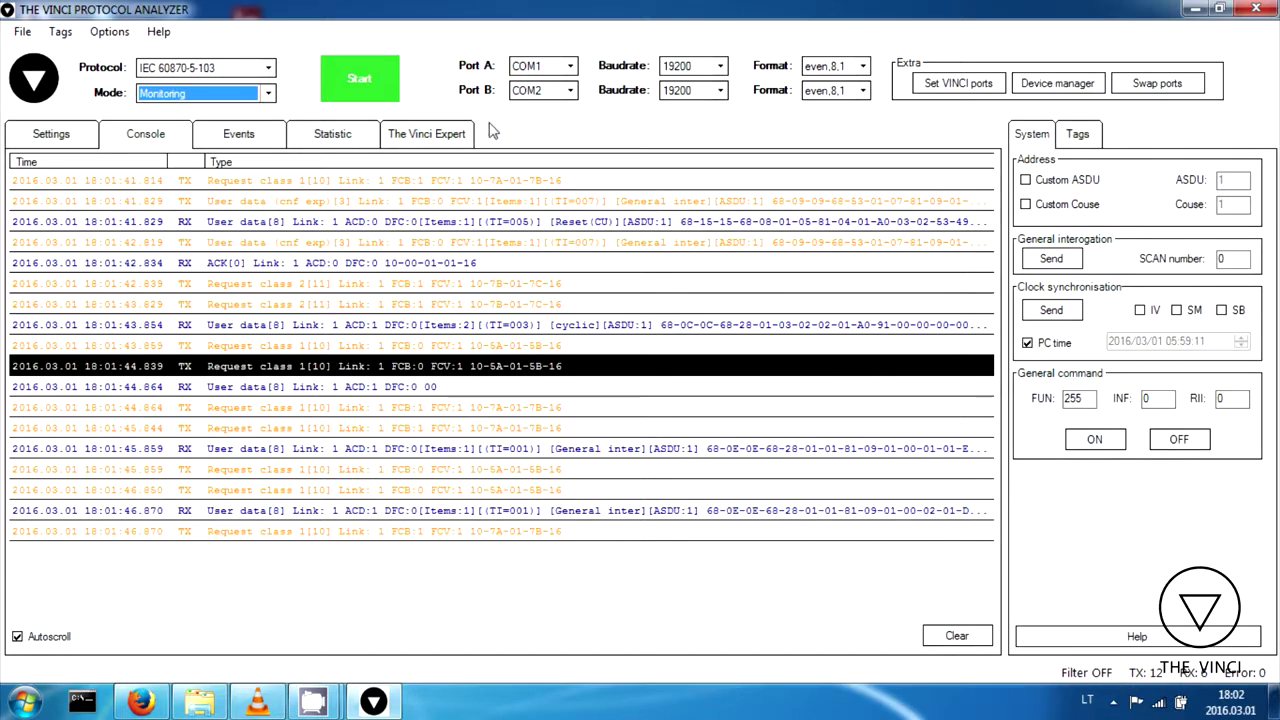
click(443, 133)
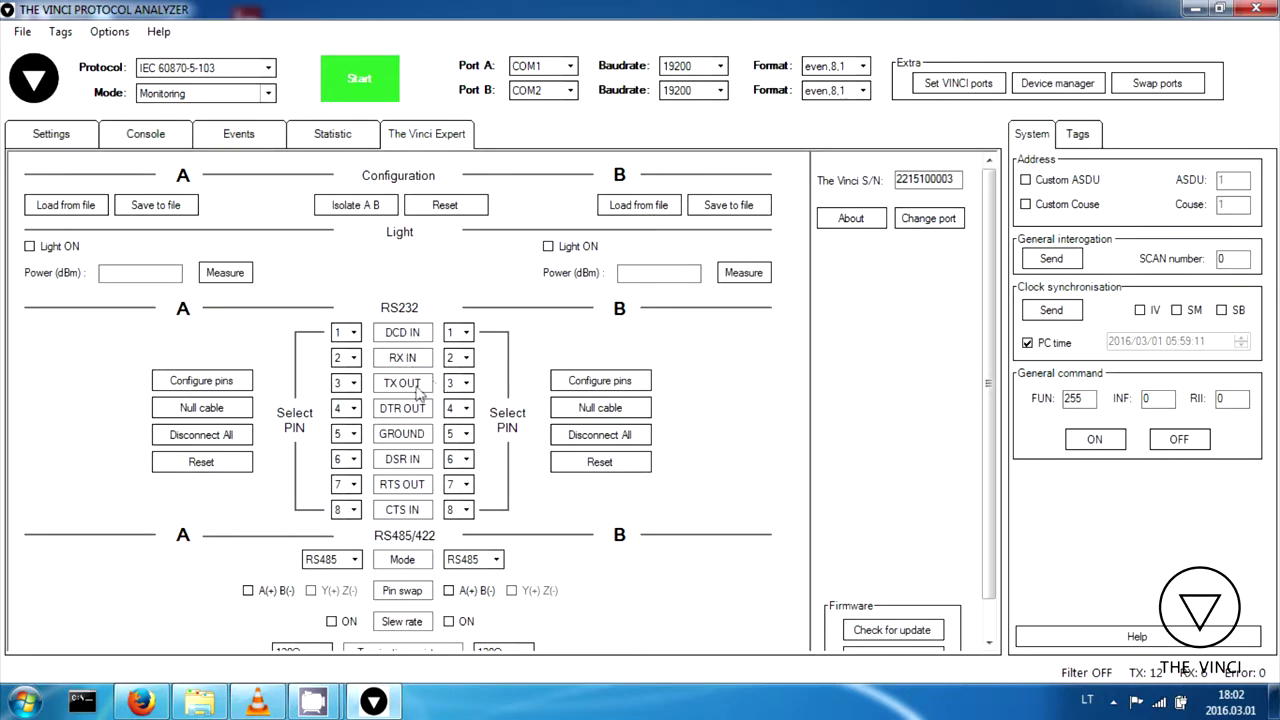
Step: Map port B's RS232 RX IN to pin 3 and TX OUT to pin 2, then apply
click(466, 358)
click(469, 386)
click(466, 383)
click(458, 415)
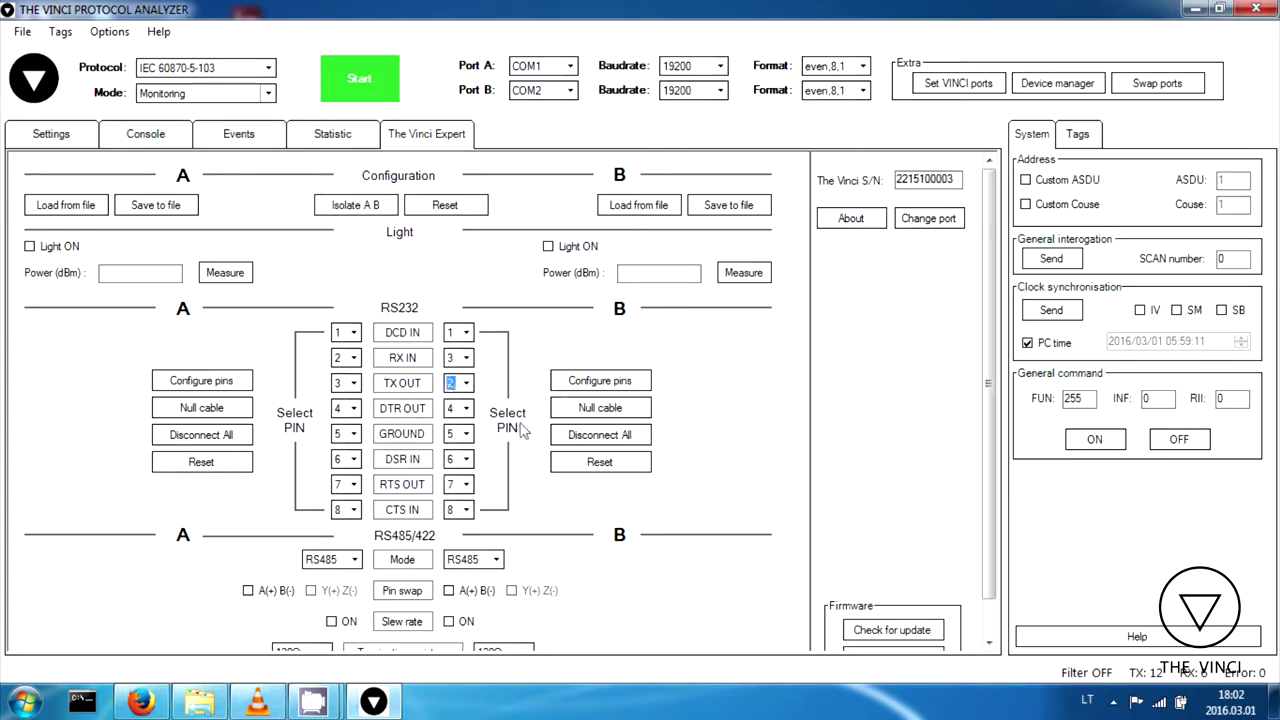
click(581, 378)
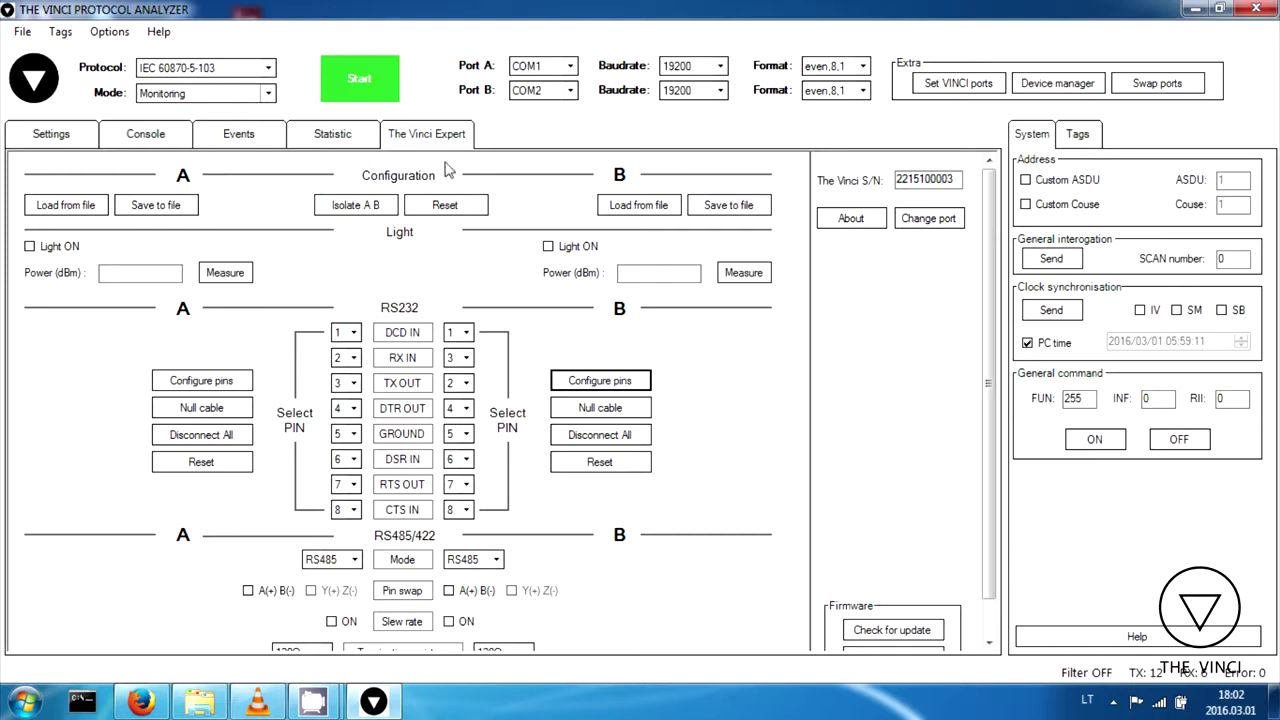
Step: Start monitoring, check the console, then view the three TI=001 events for INF 2–4
click(368, 80)
click(150, 140)
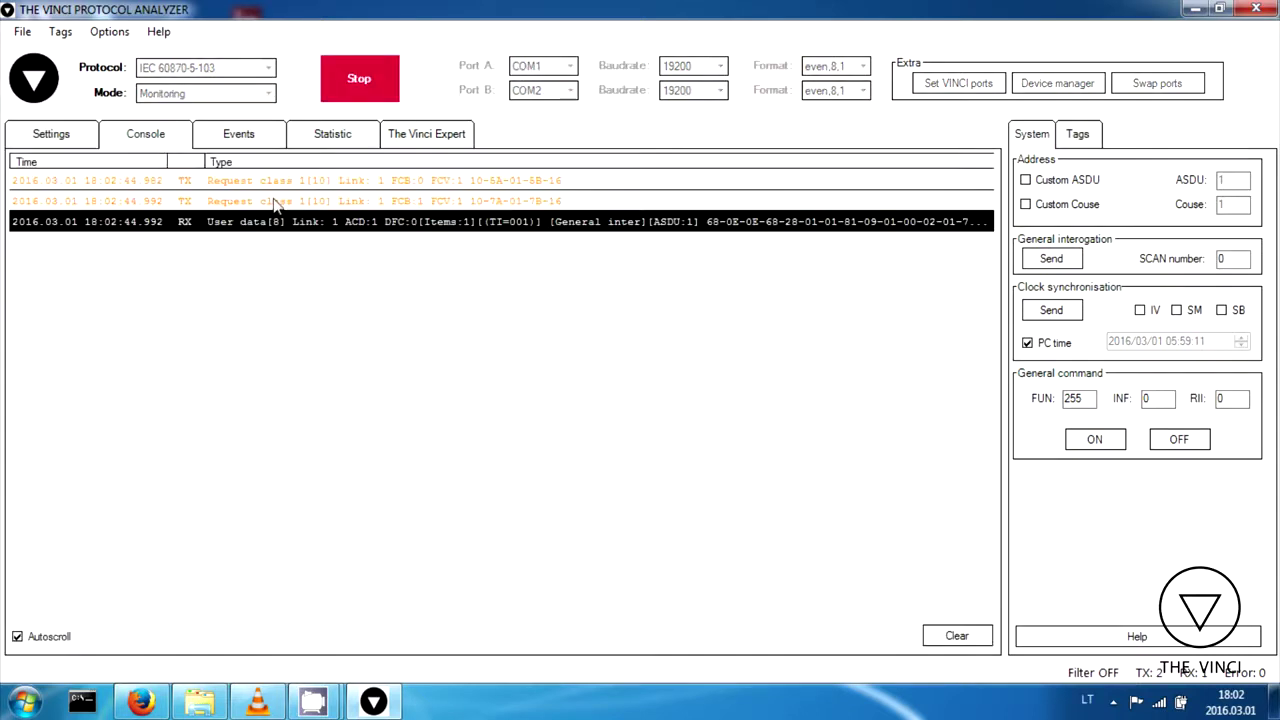
click(230, 138)
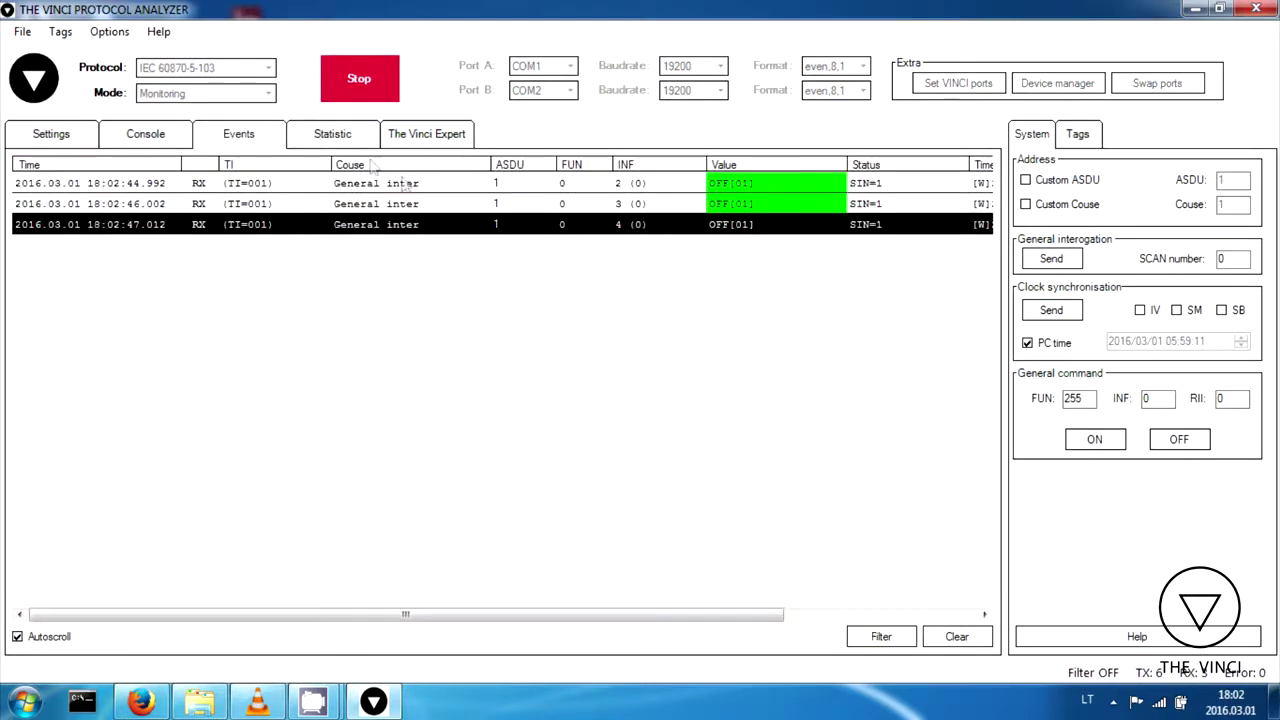